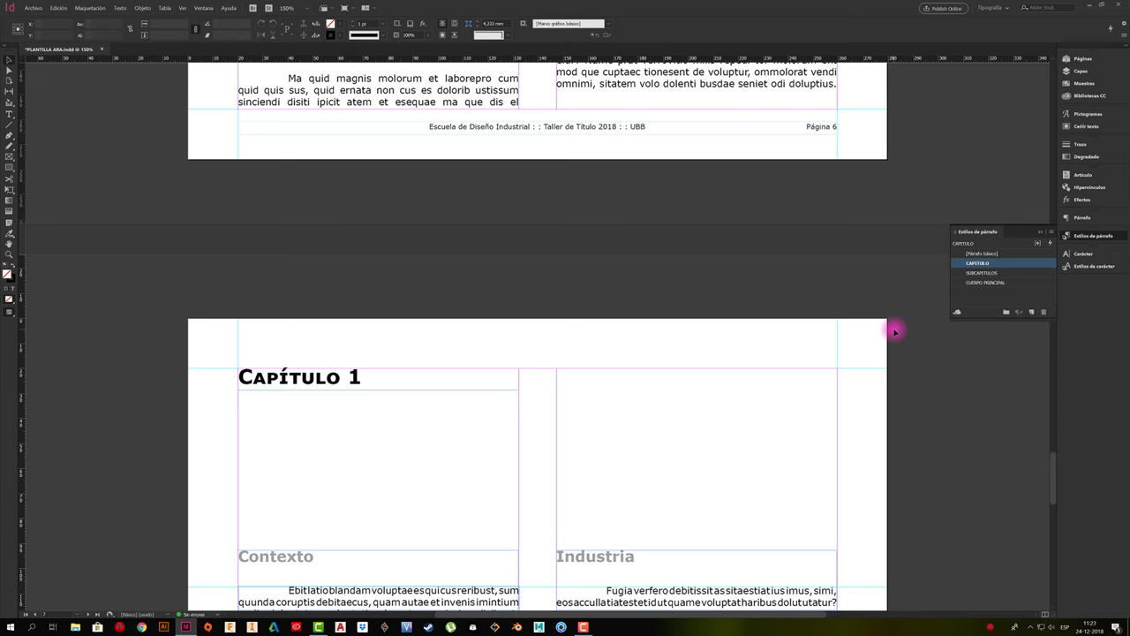
Open the character colour options of the SUBCAPITULOS paragraph style used by the Contexto heading on page 7.
scroll(894, 331, "down", 2)
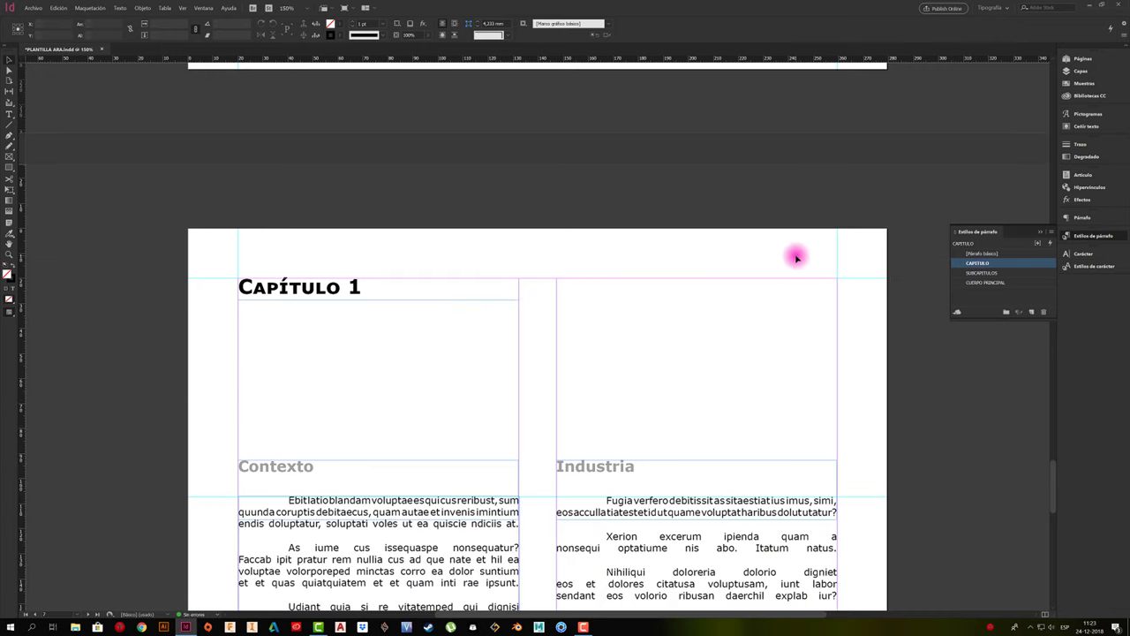
scroll(796, 257, "down", 3)
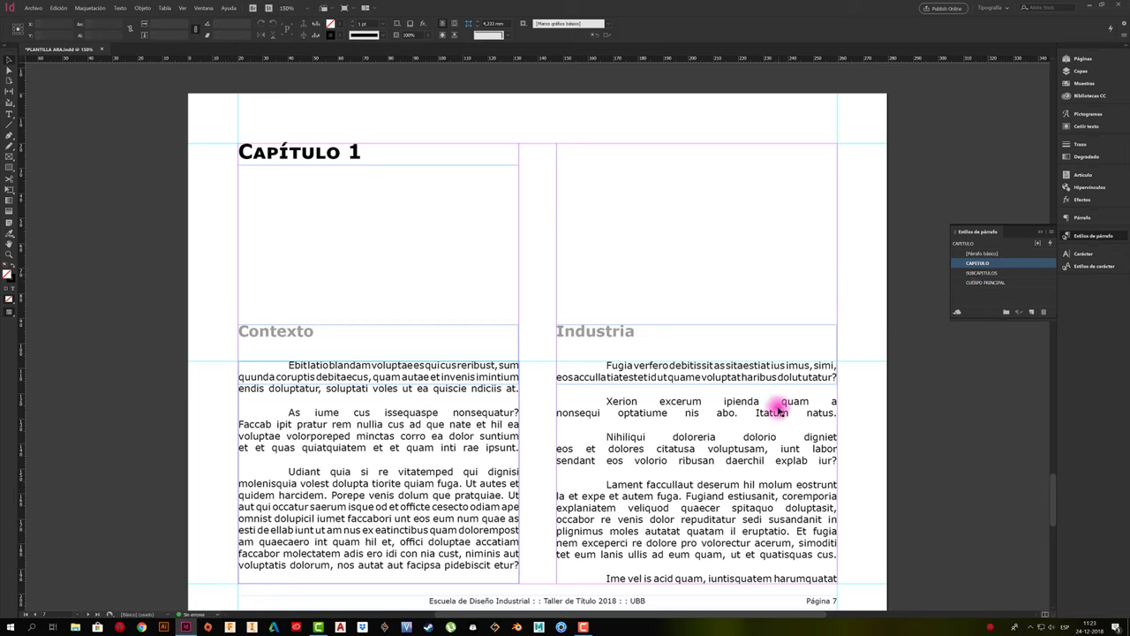
left_click(329, 157)
left_click(292, 333)
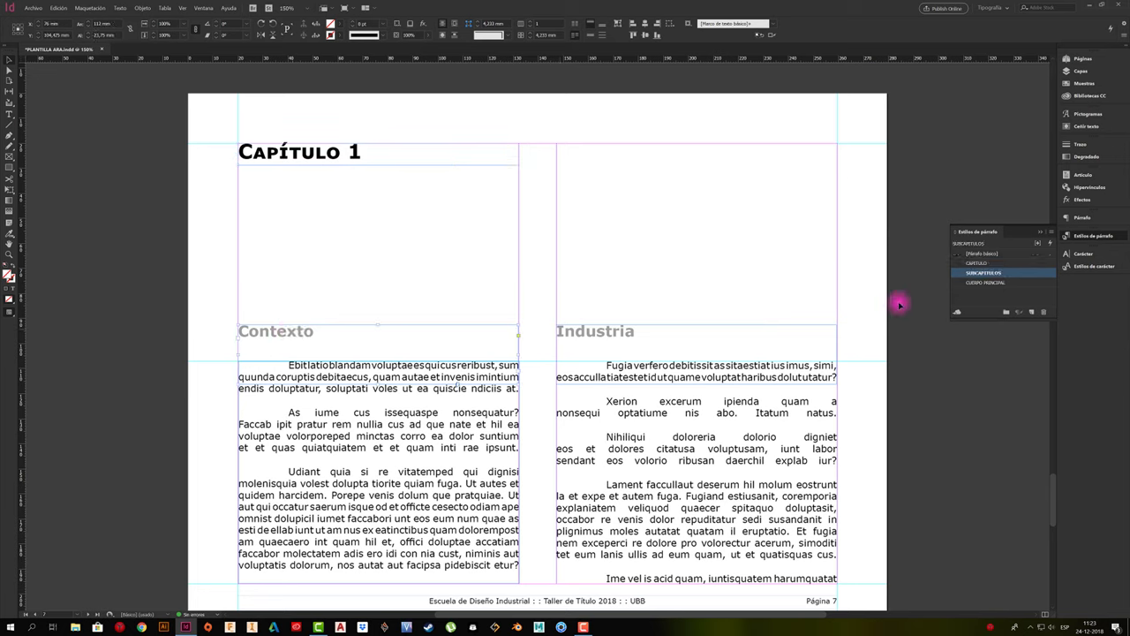
left_click(785, 439)
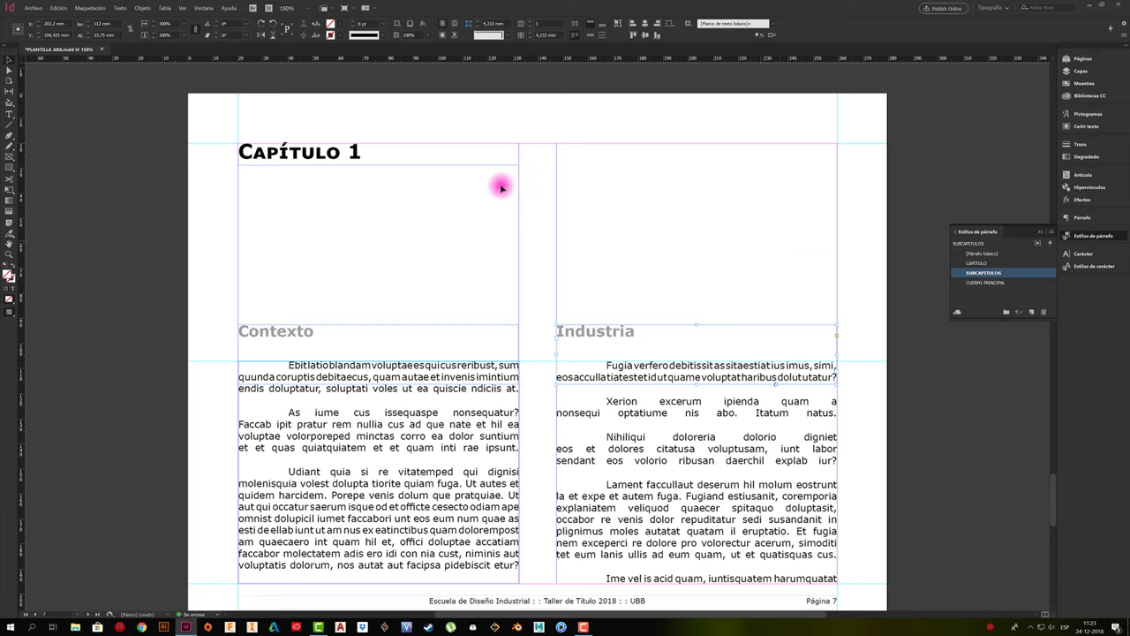
left_click(263, 334)
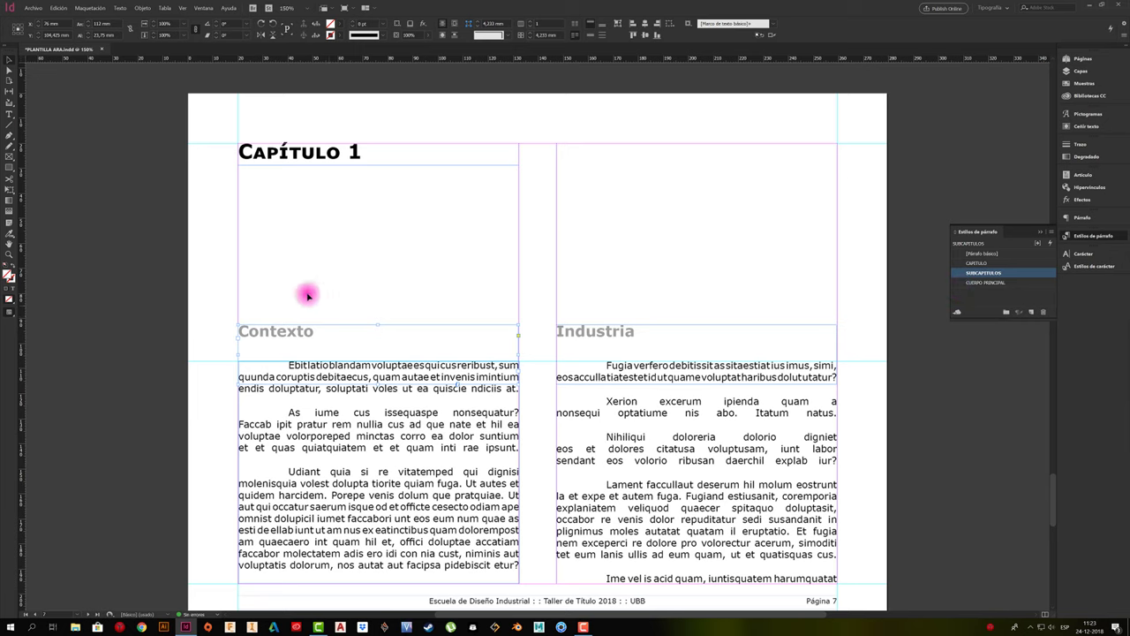
double_click(978, 273)
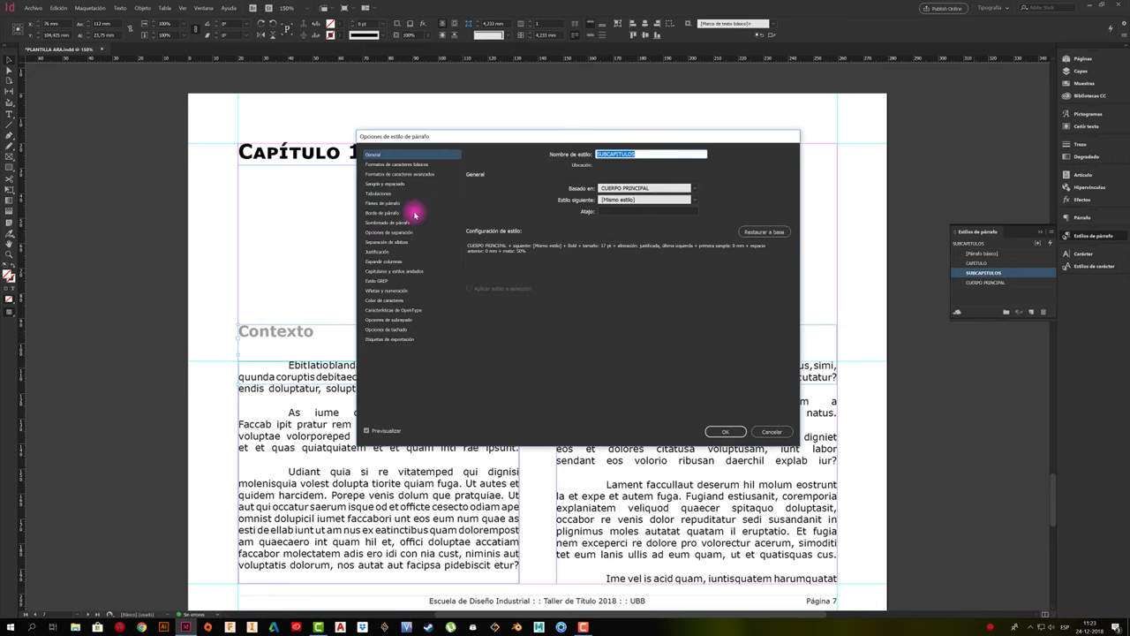
left_click(382, 300)
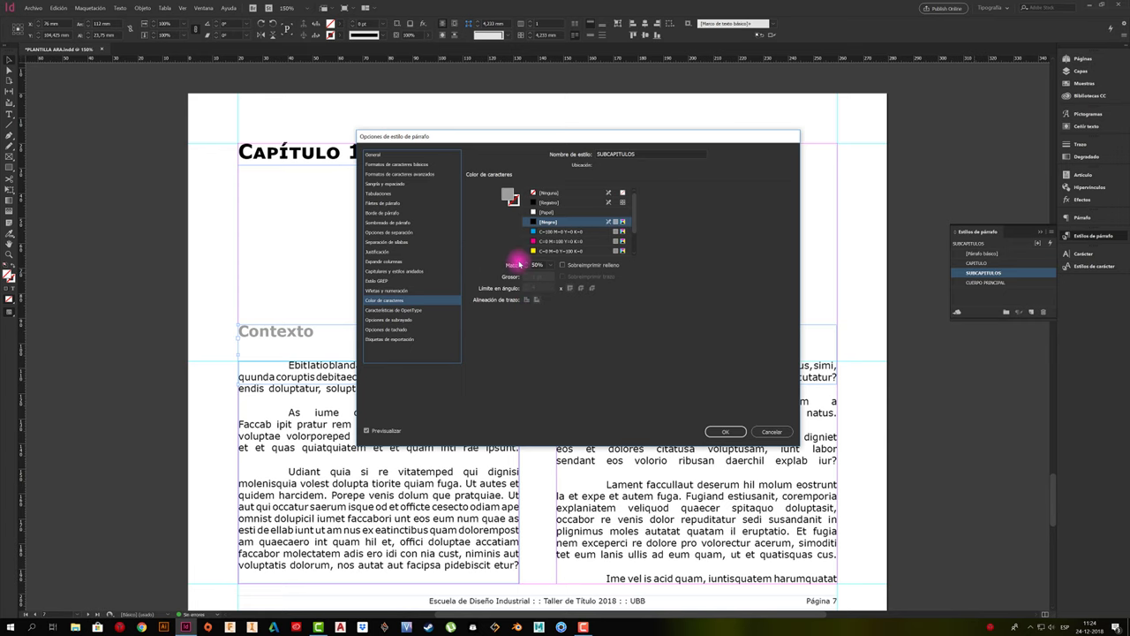
left_click_drag(782, 136, 1048, 111)
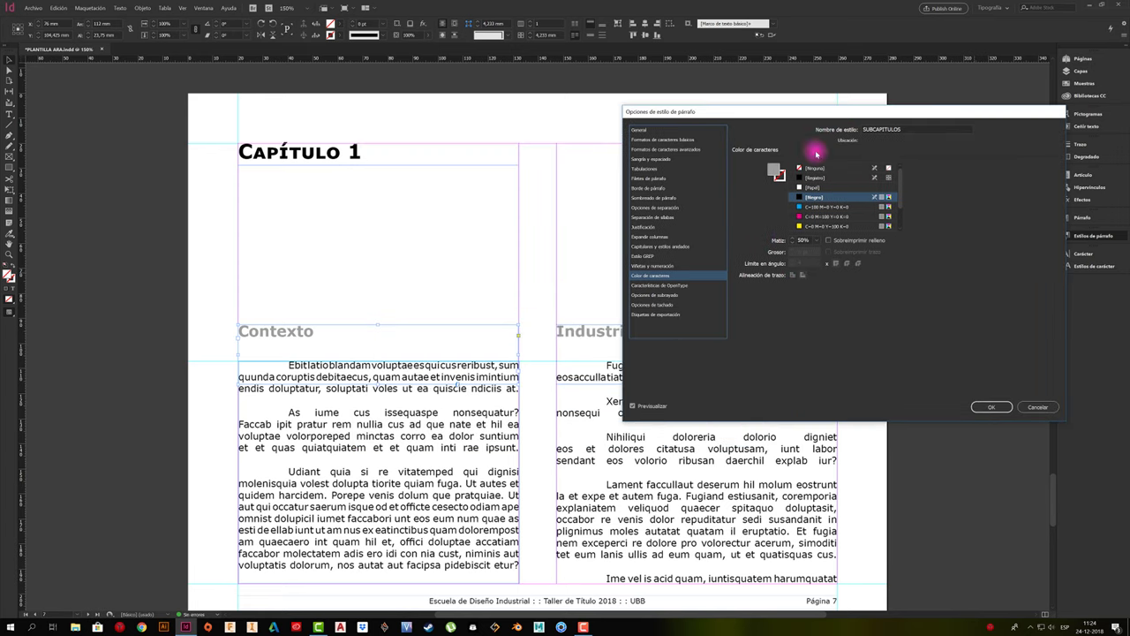
Try tints of 10%, 90% and 70% on the black character colour of the SUBCAPITULOS style.
double_click(806, 241)
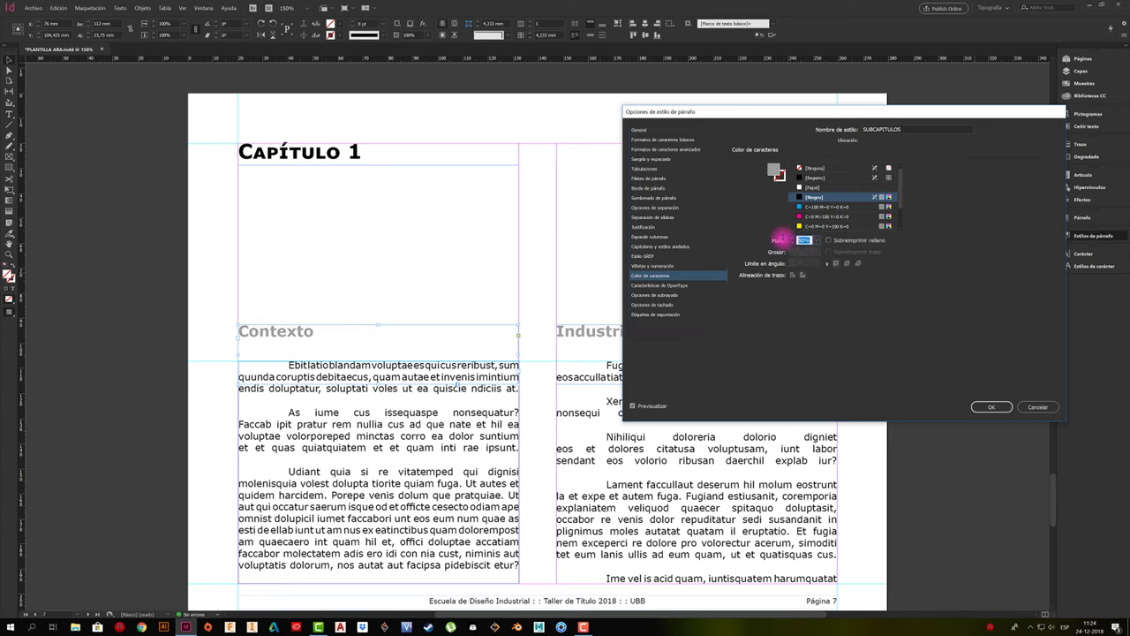
type("10")
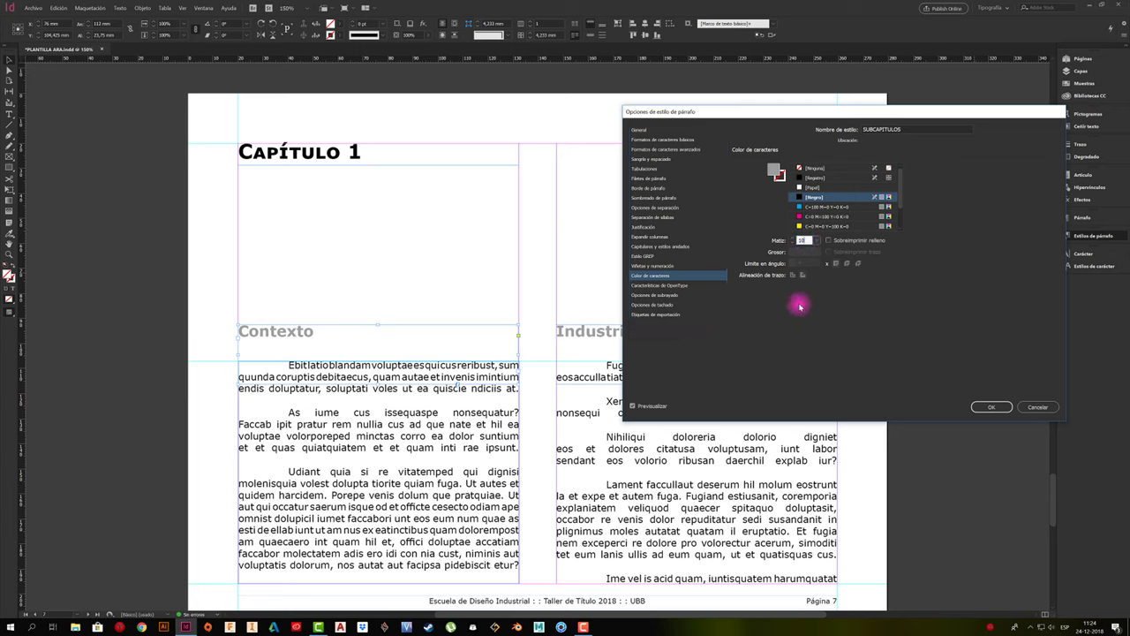
double_click(808, 241)
left_click(803, 197)
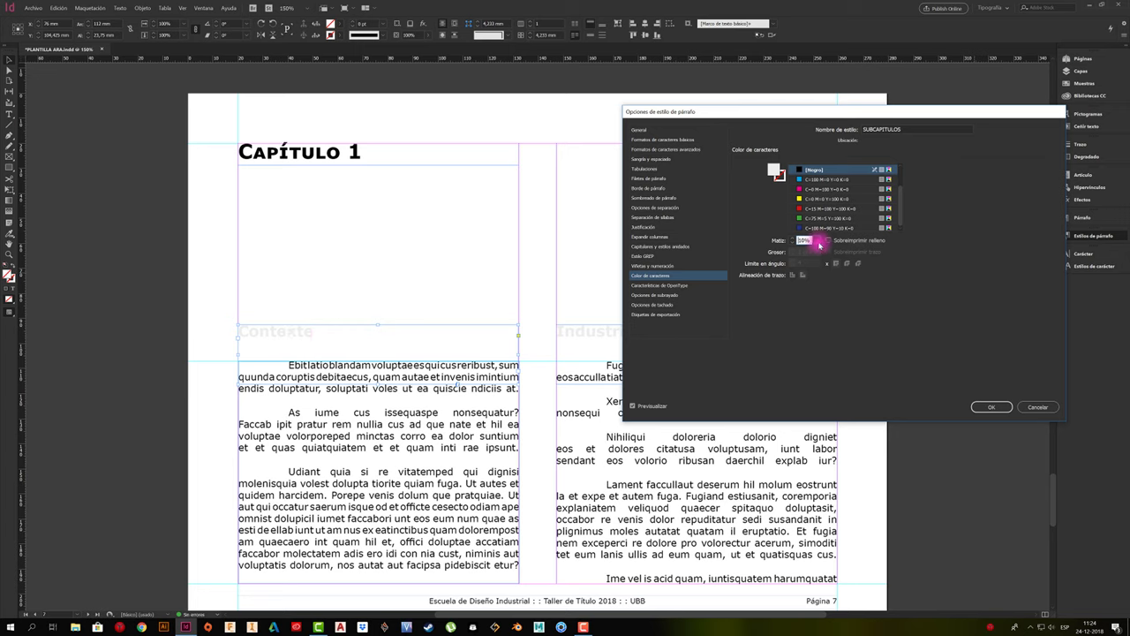
left_click(818, 241)
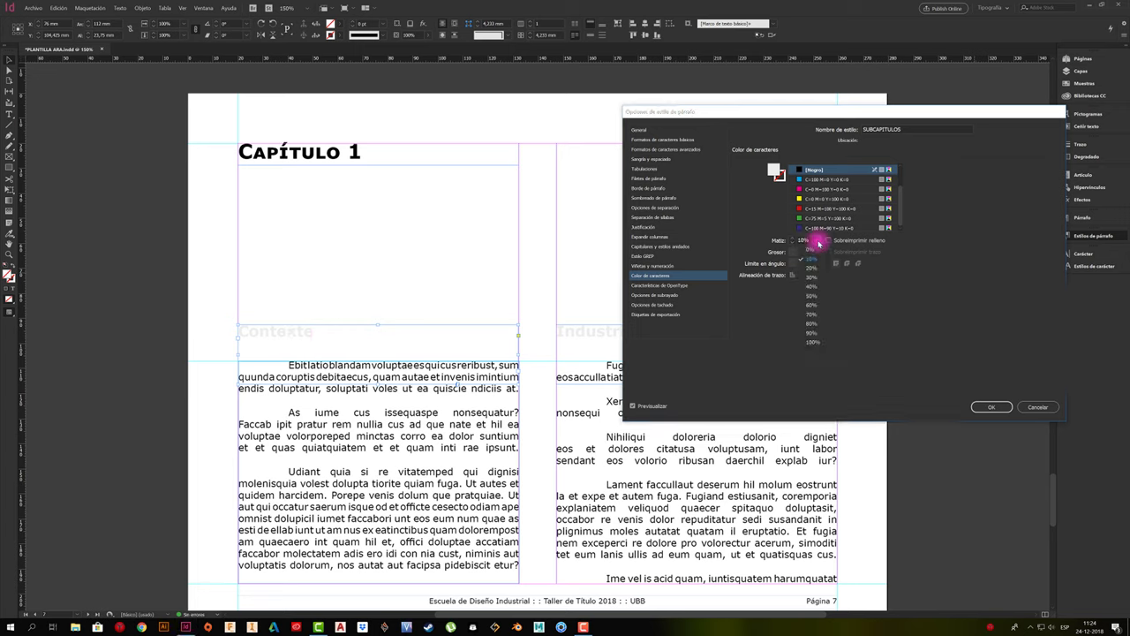
left_click(811, 331)
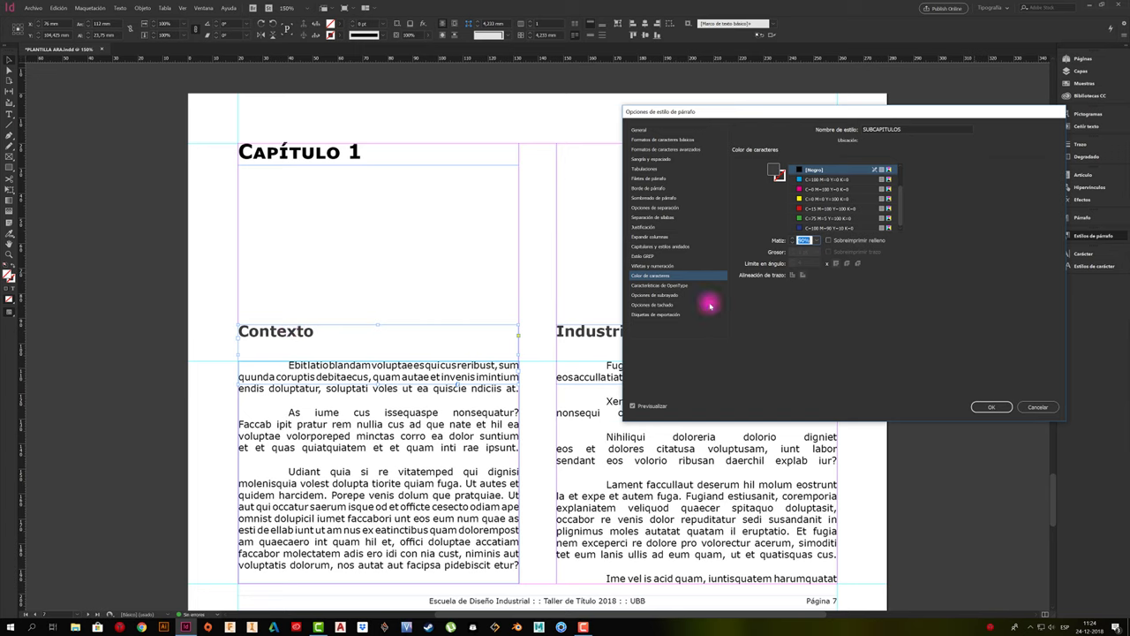
left_click(818, 241)
left_click(813, 311)
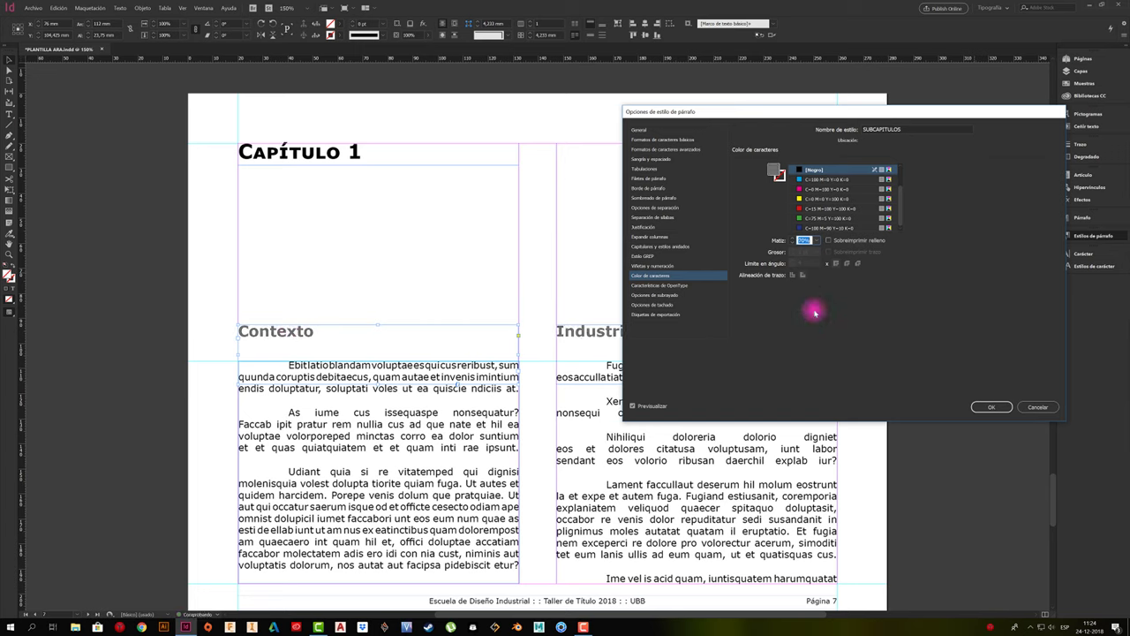
Set the SUBCAPITULOS style's black character colour to a 60% tint and apply the style changes.
left_click(818, 241)
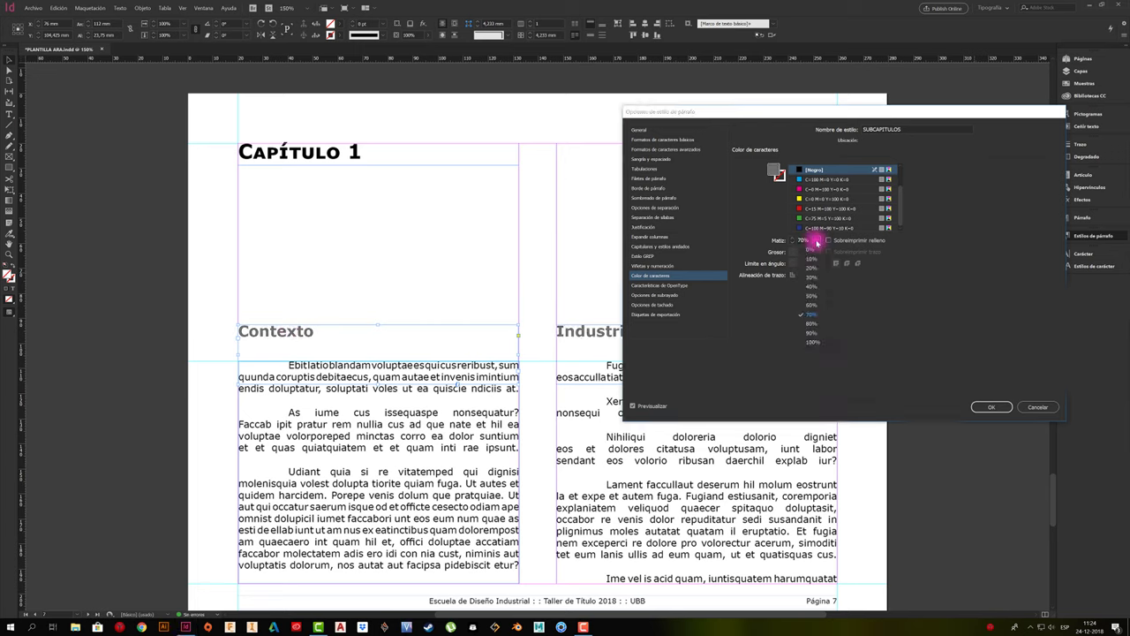
left_click(811, 305)
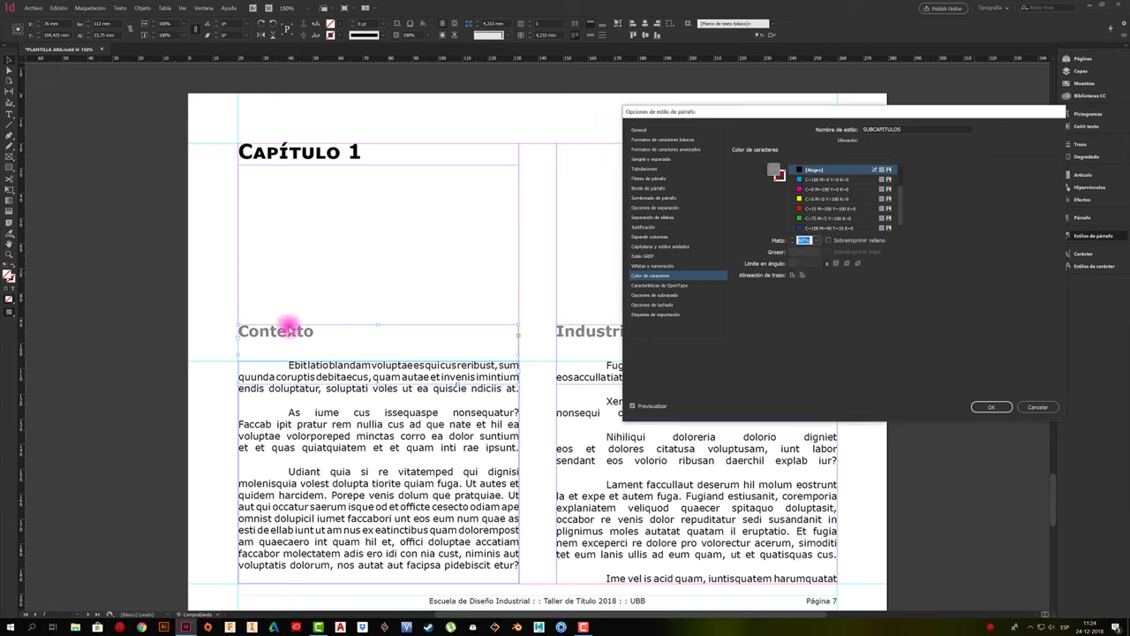
left_click(993, 407)
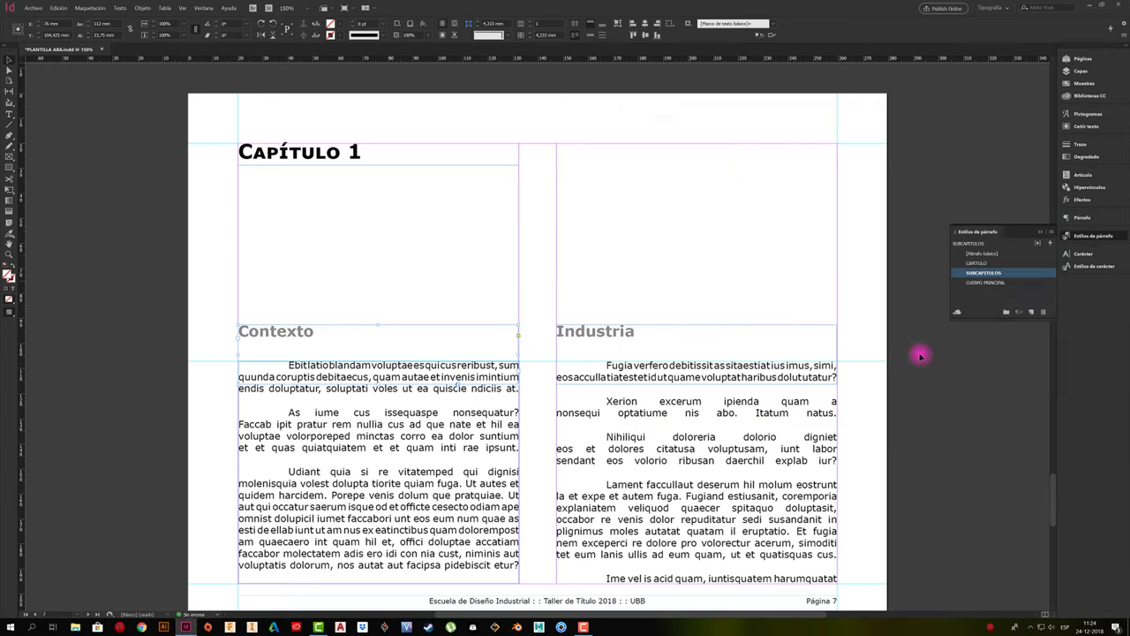
left_click(920, 356)
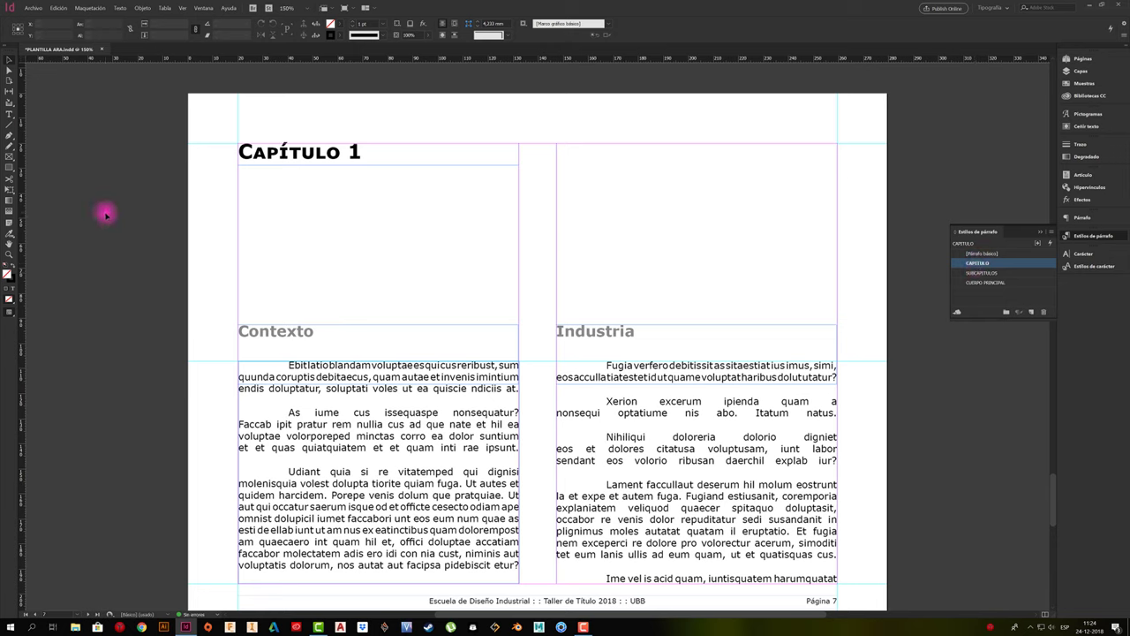
Go to the blank page 4 of the document.
scroll(651, 168, "up", 3)
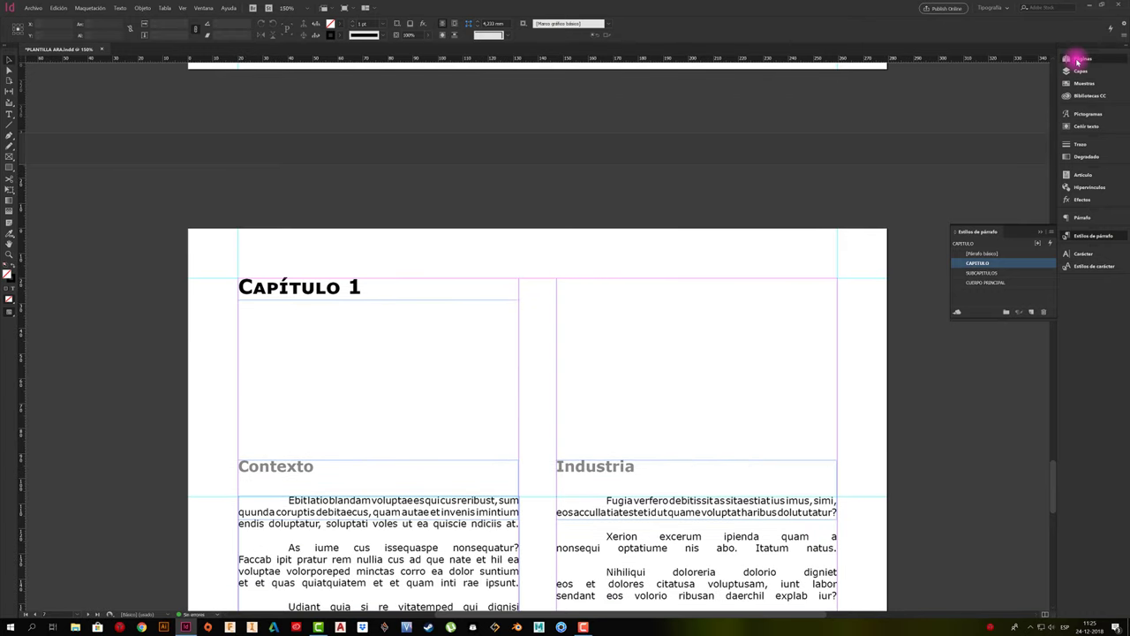
left_click(1073, 59)
double_click(966, 156)
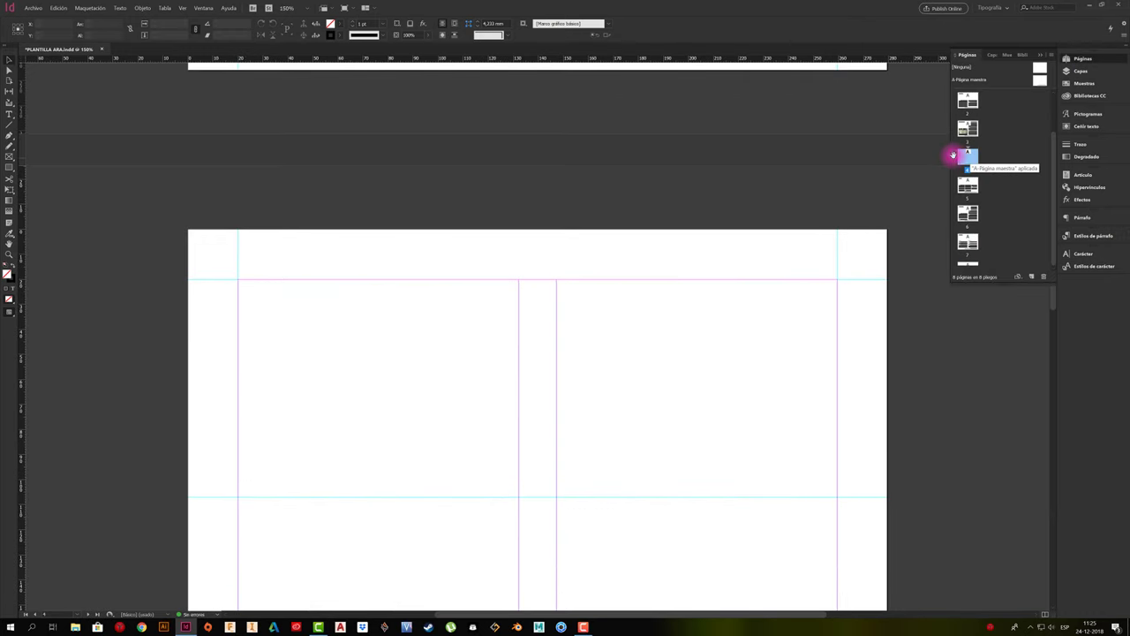
scroll(402, 375, "up", 5)
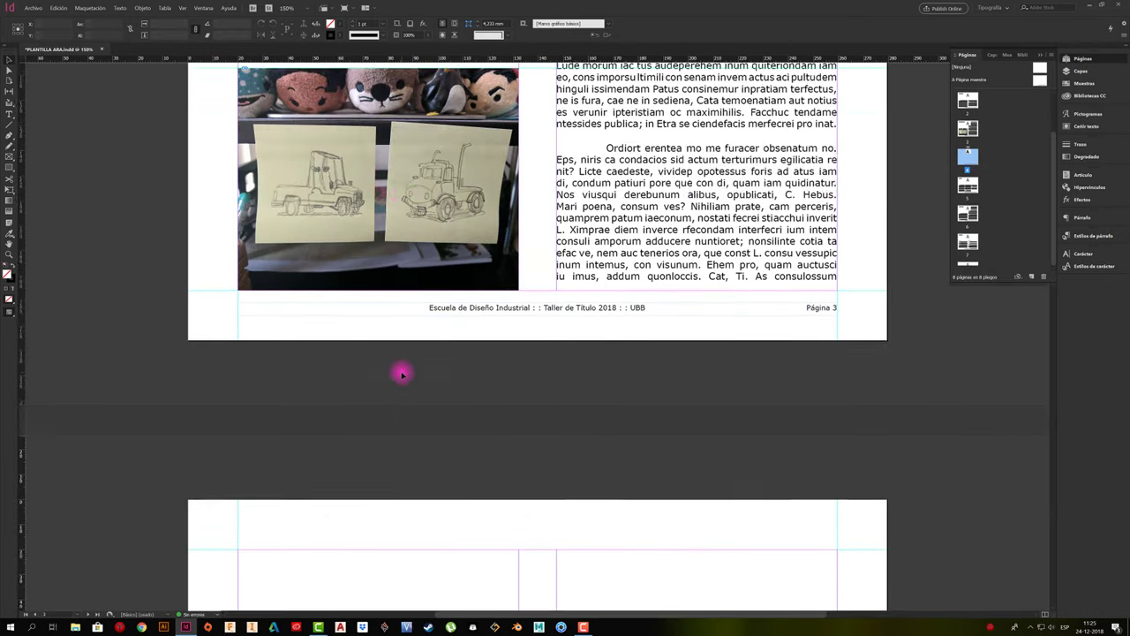
scroll(401, 374, "down", 5)
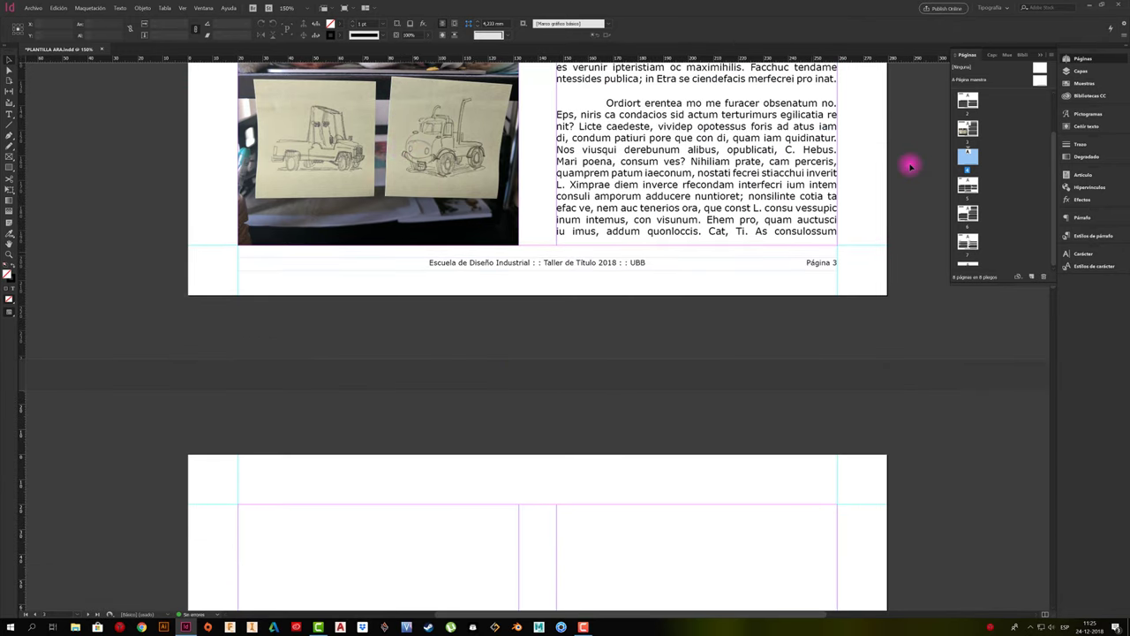
left_click(969, 131)
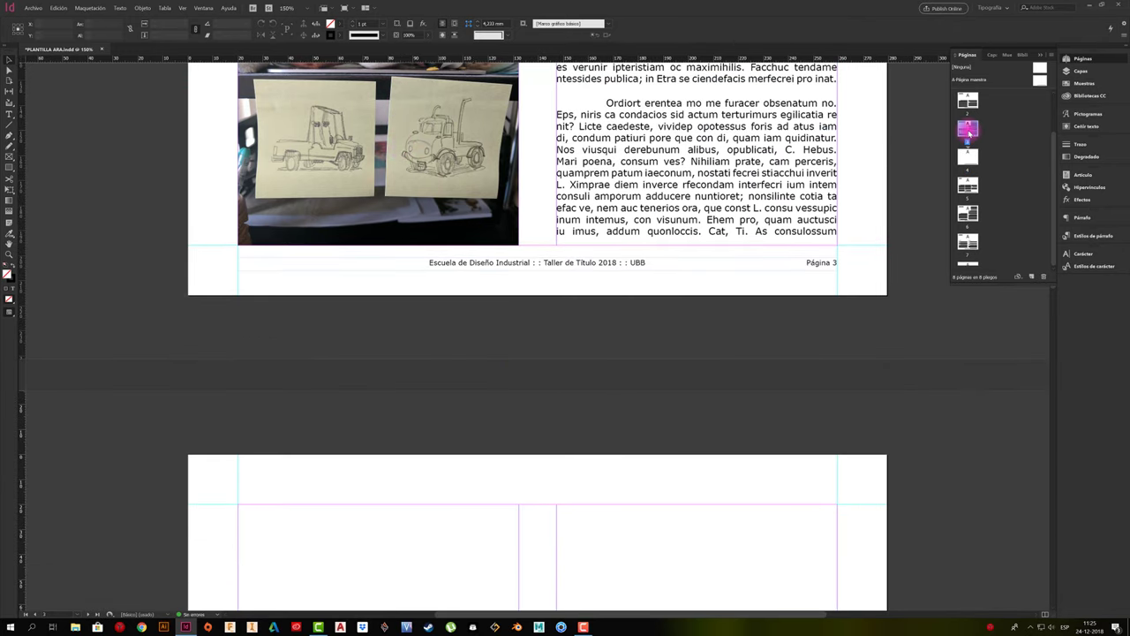
double_click(968, 185)
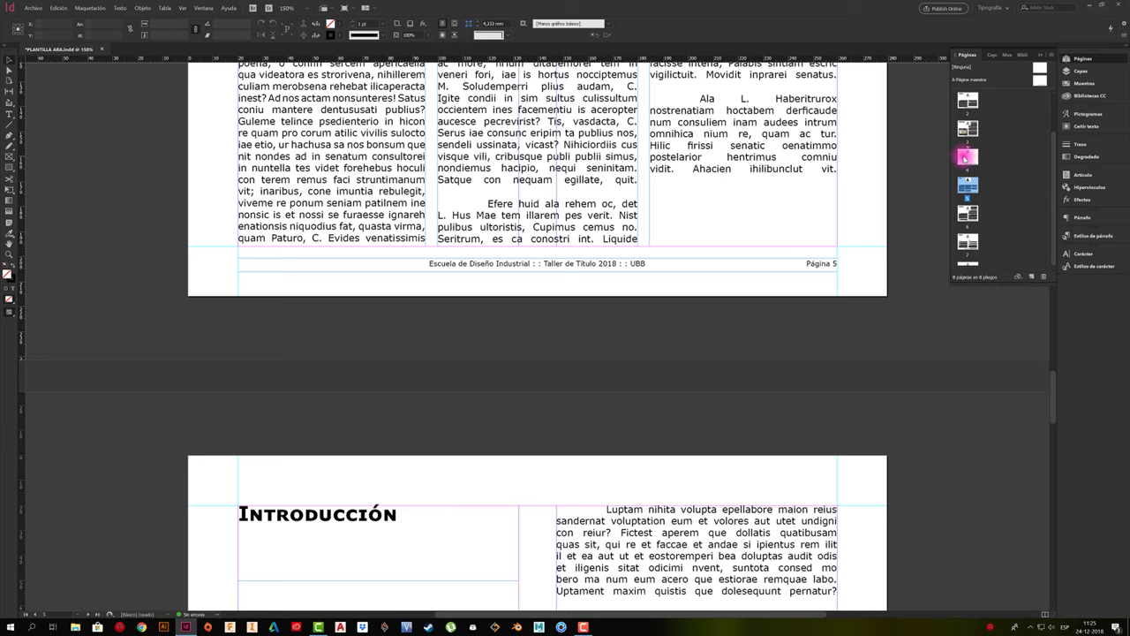
double_click(969, 157)
scroll(630, 349, "up", 6)
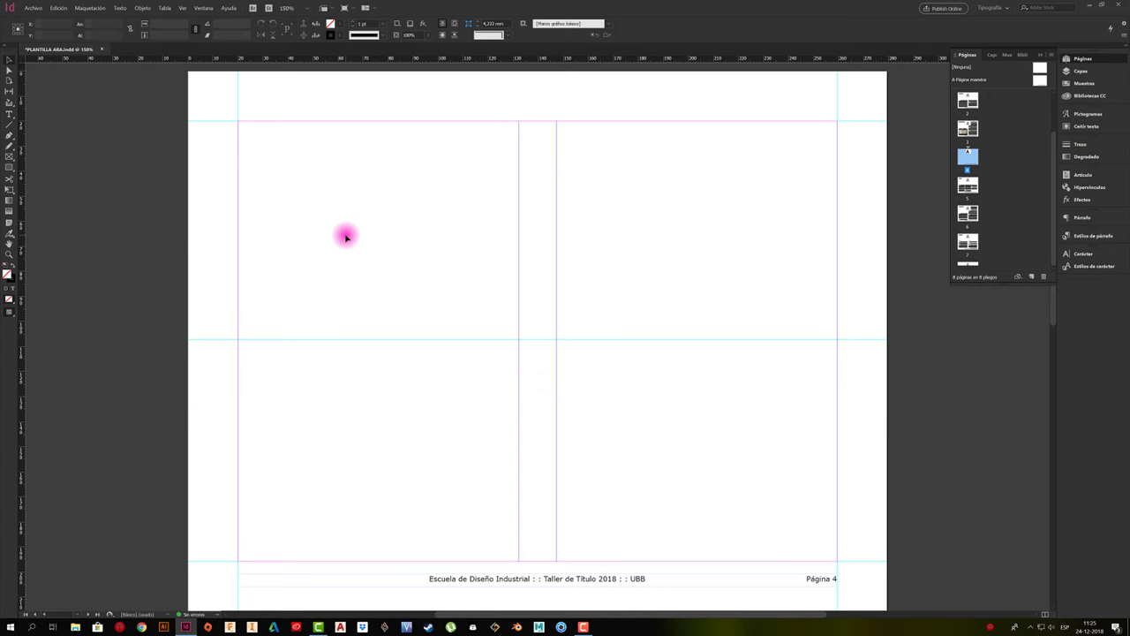
left_click(92, 8)
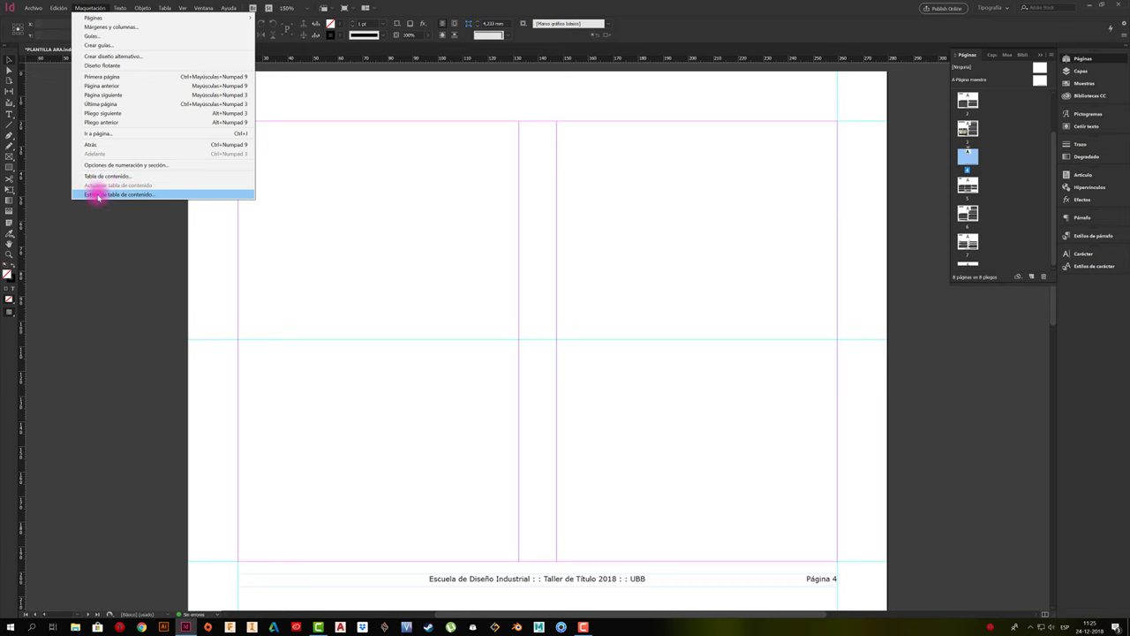
left_click(420, 229)
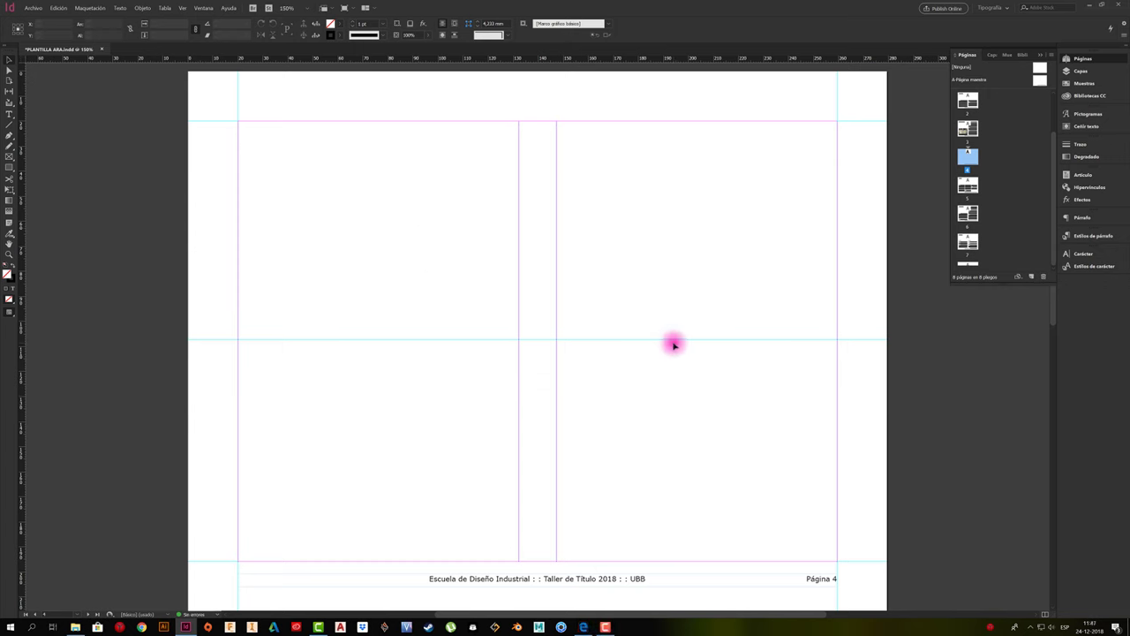
Open the table of contents settings and remove the CAPITULO and SUBCAPITULOS styles from the included paragraph styles.
left_click(91, 8)
left_click(110, 176)
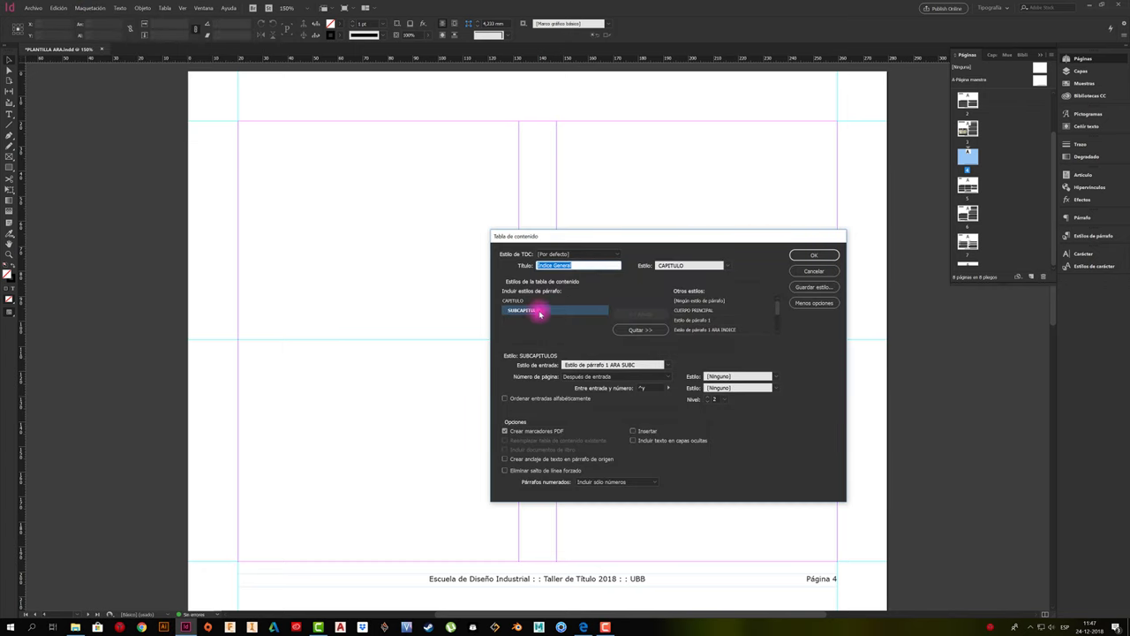
left_click(575, 265)
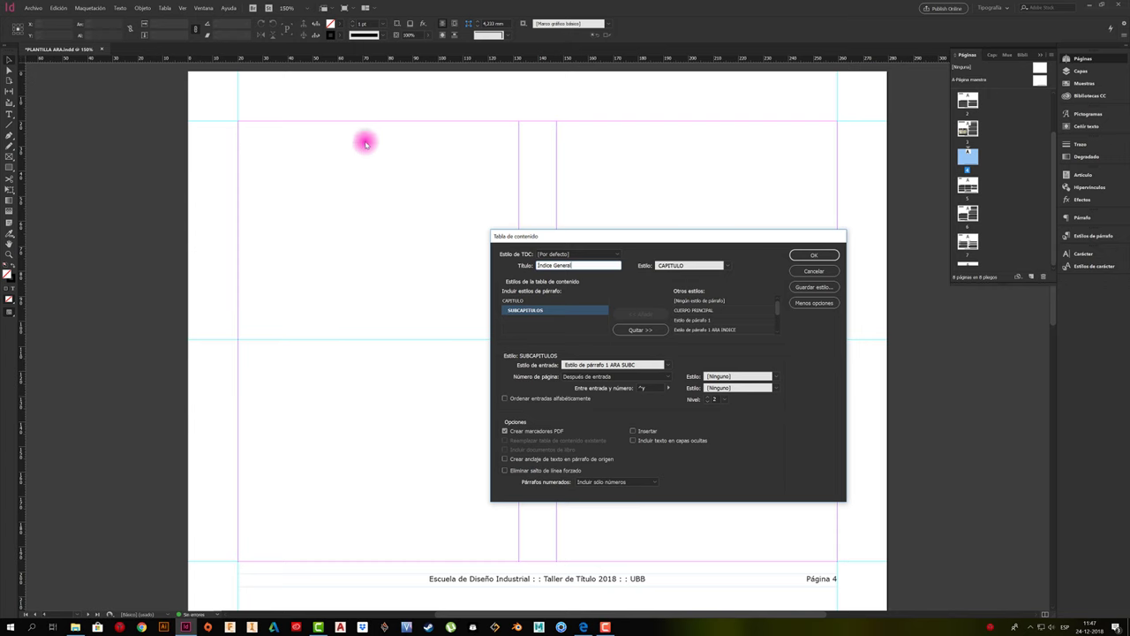
left_click(514, 300)
left_click(640, 329)
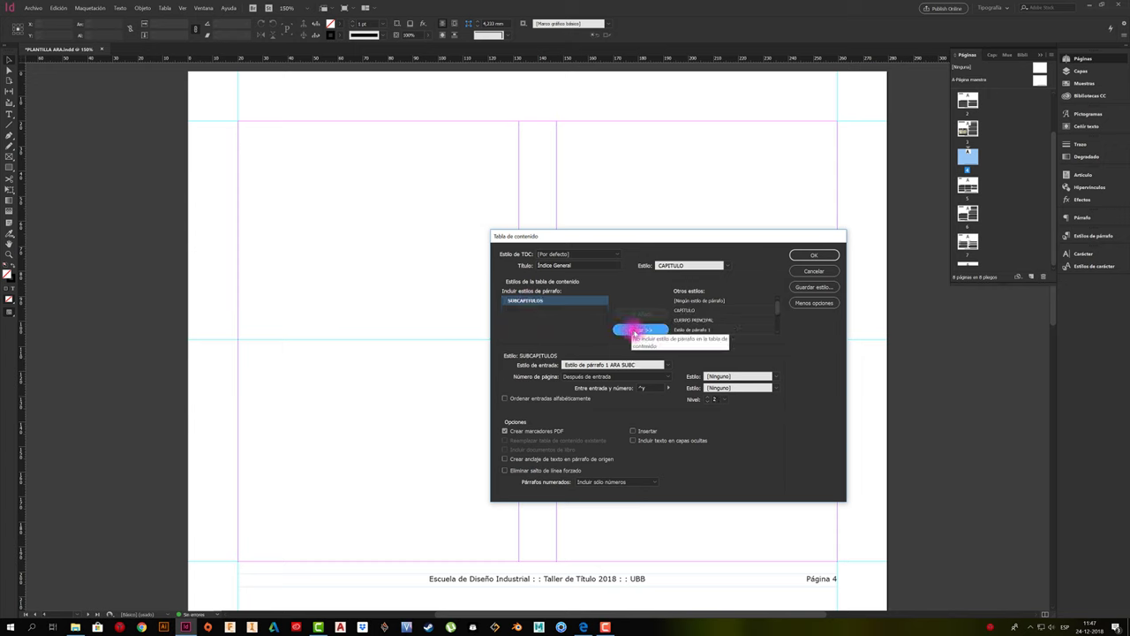
left_click(640, 329)
Include the CAPITULO paragraph style and the SUBCAPITULOS style in the table of contents, in that order.
left_click(689, 310)
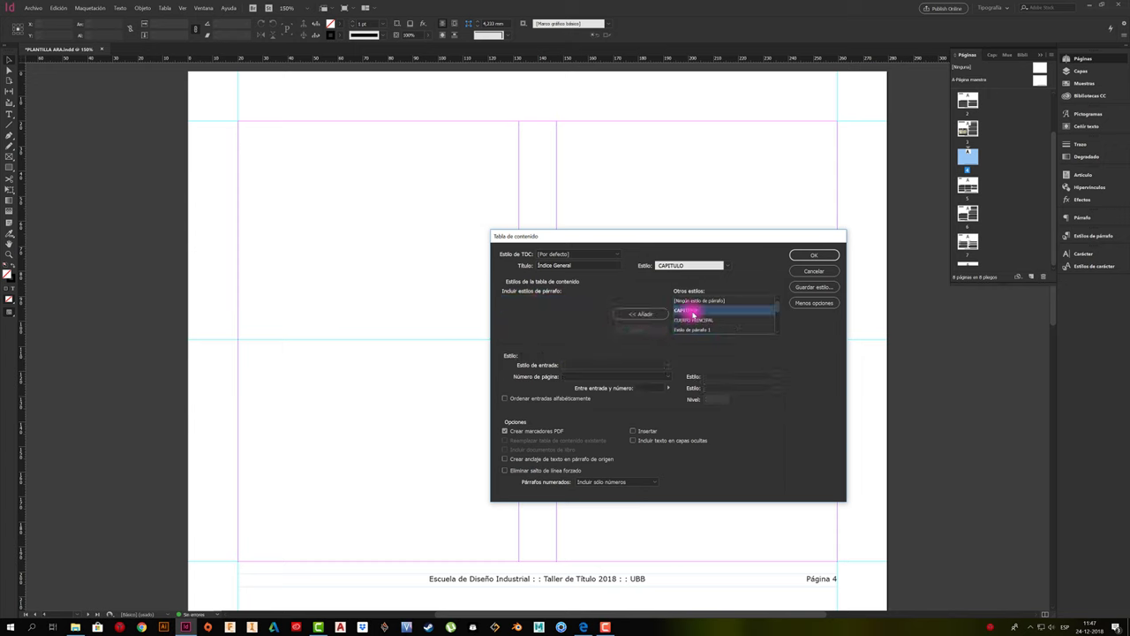
left_click(642, 316)
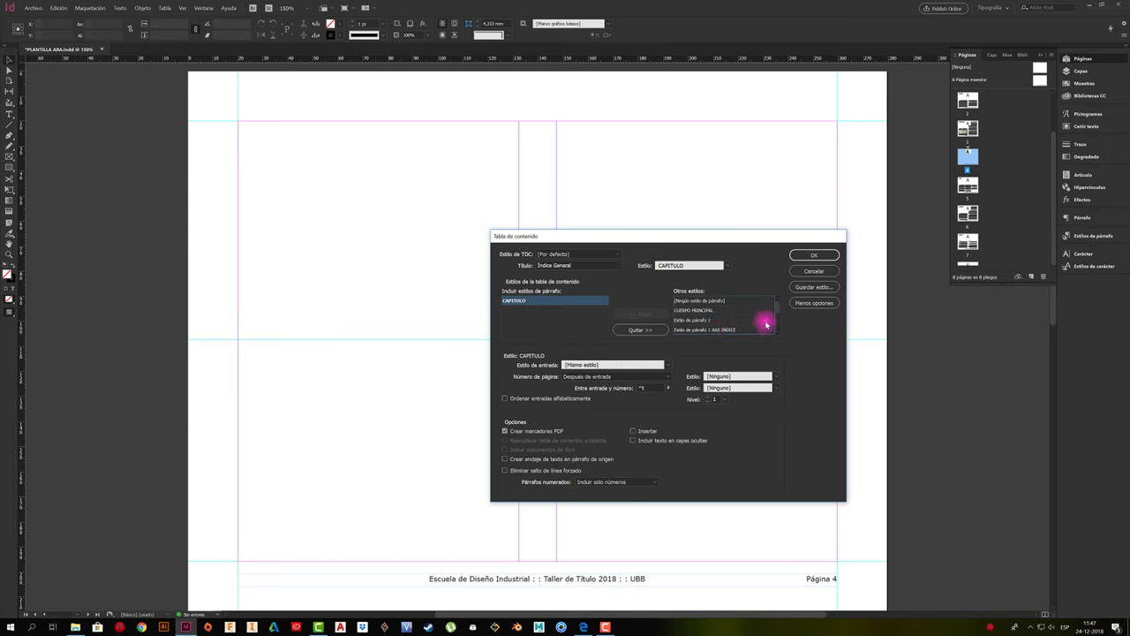
scroll(777, 311, "down", 2)
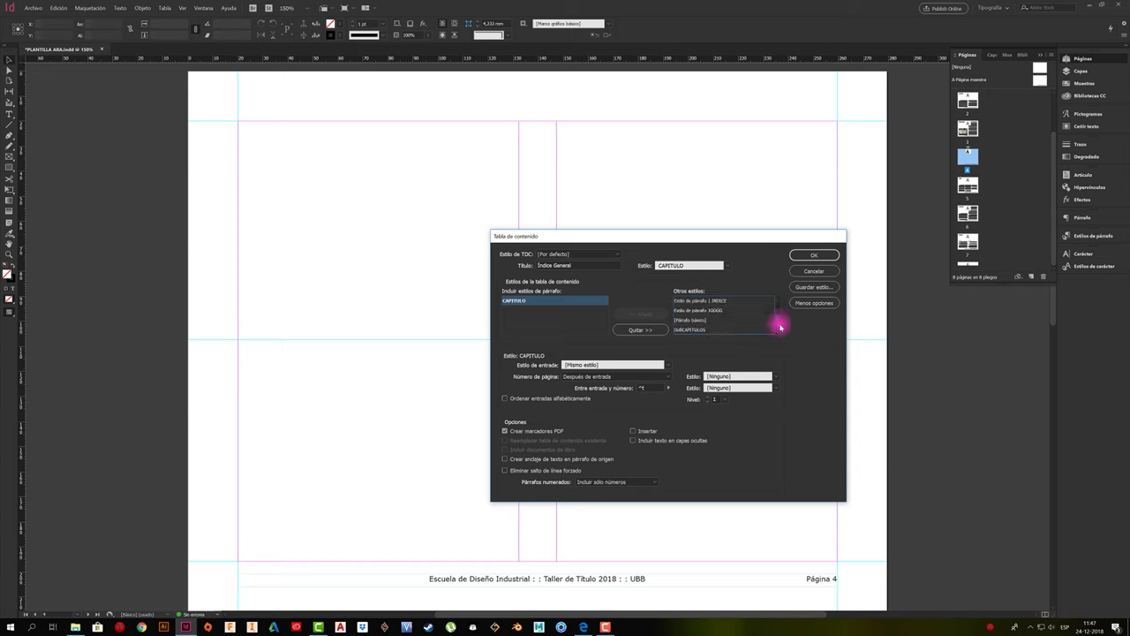
left_click(706, 331)
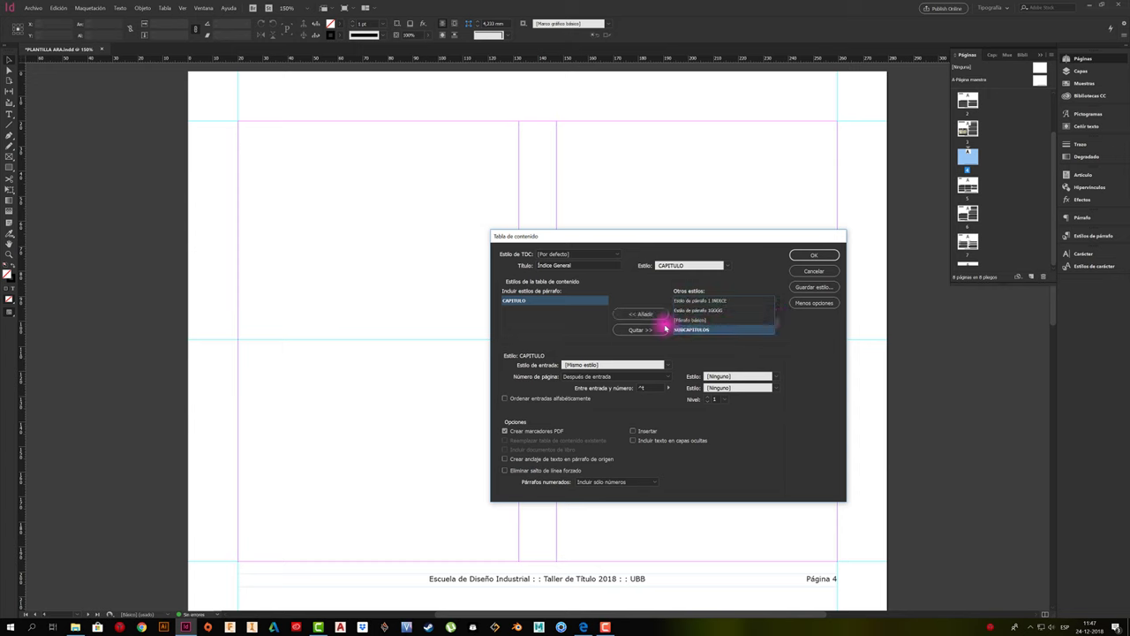
left_click(644, 314)
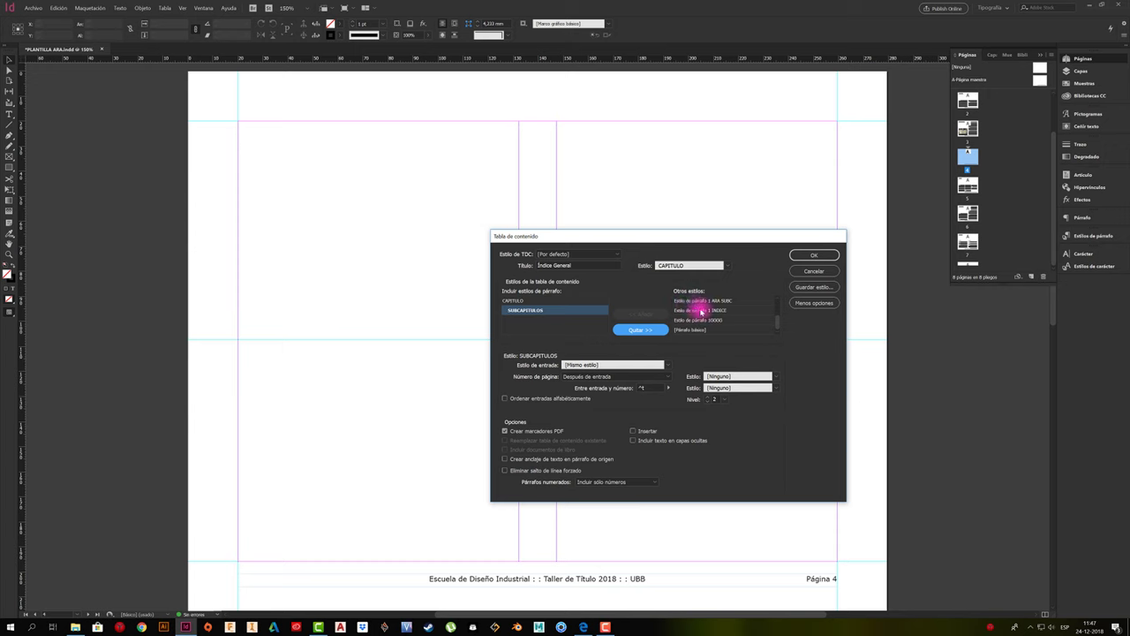
Create a new entry style for CAPITULO named "Estilo de párrafo 1 AA", based on [Ningún estilo de párrafo].
left_click(516, 301)
left_click(523, 311)
left_click(516, 301)
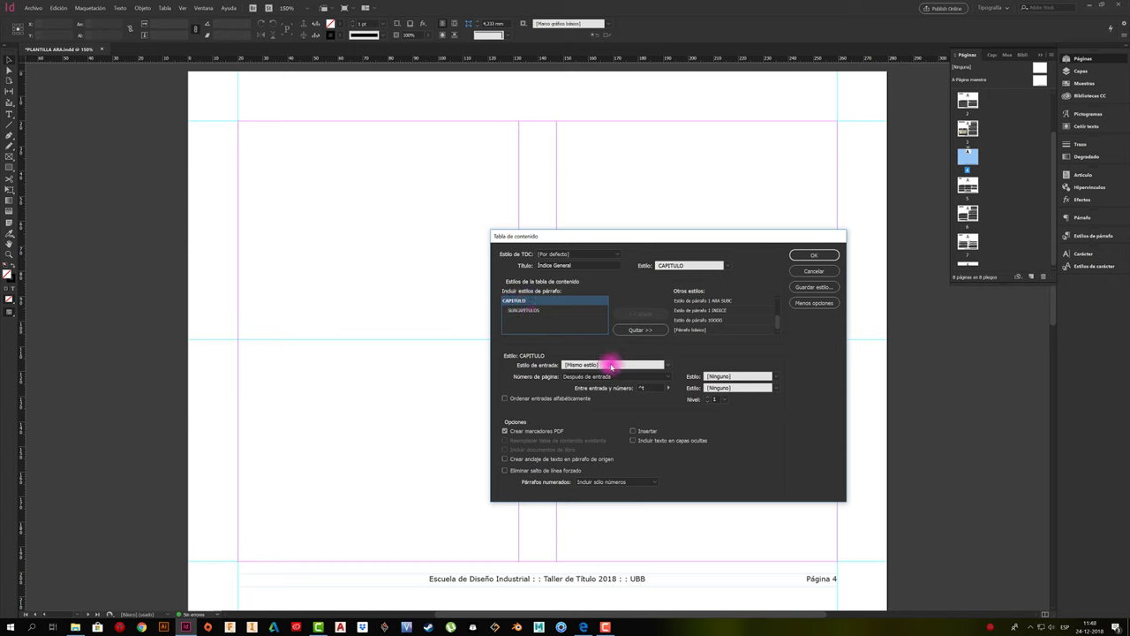
left_click(668, 365)
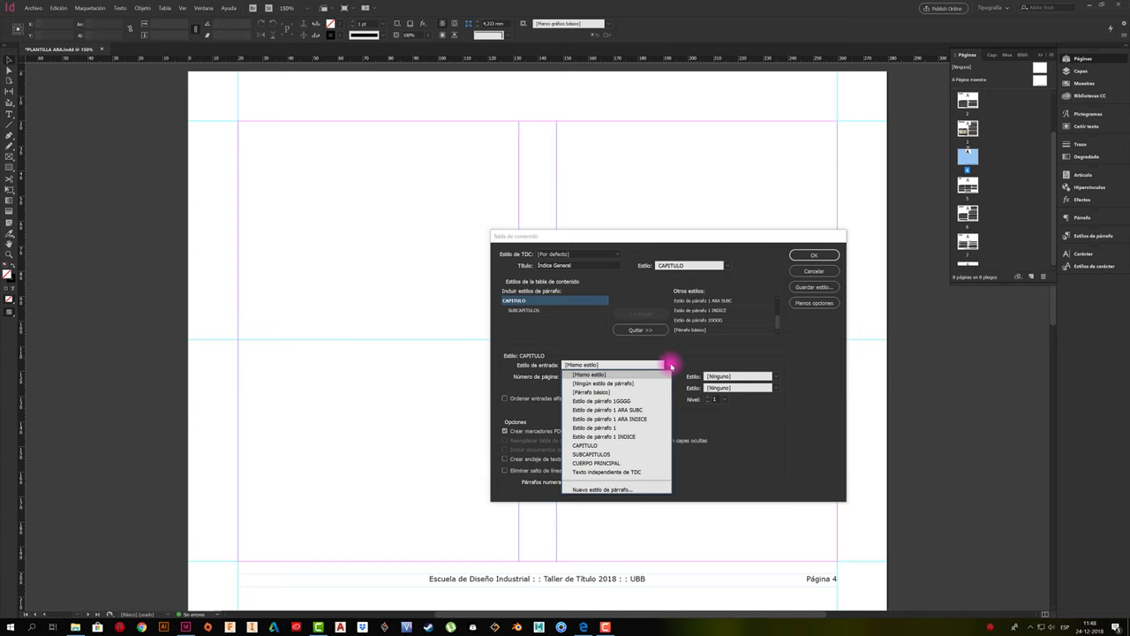
left_click(622, 491)
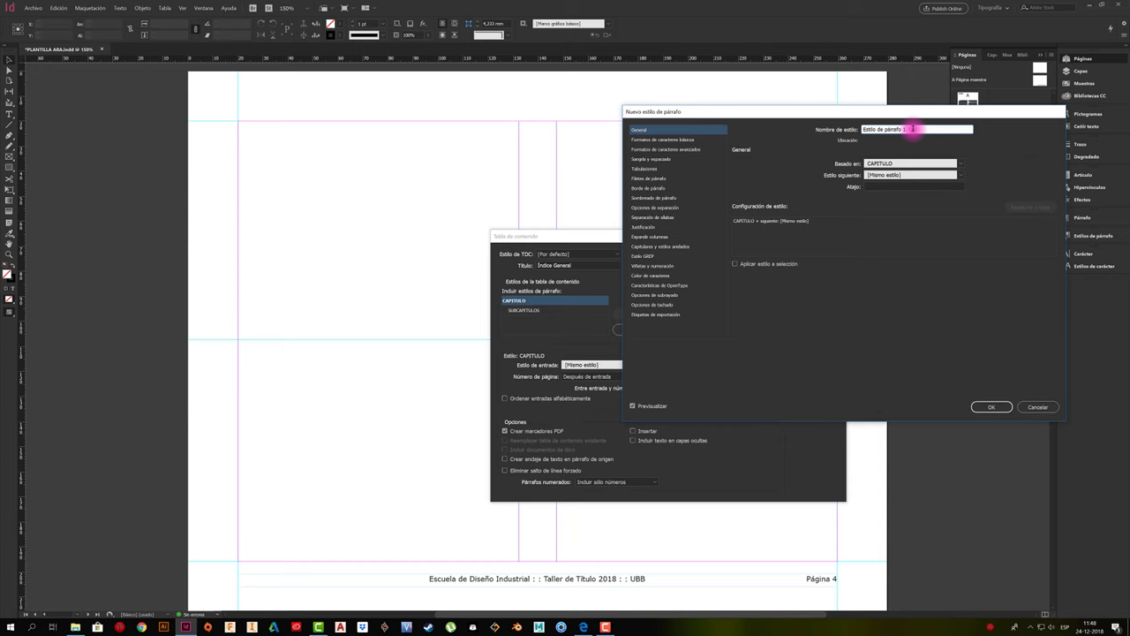
type("AA")
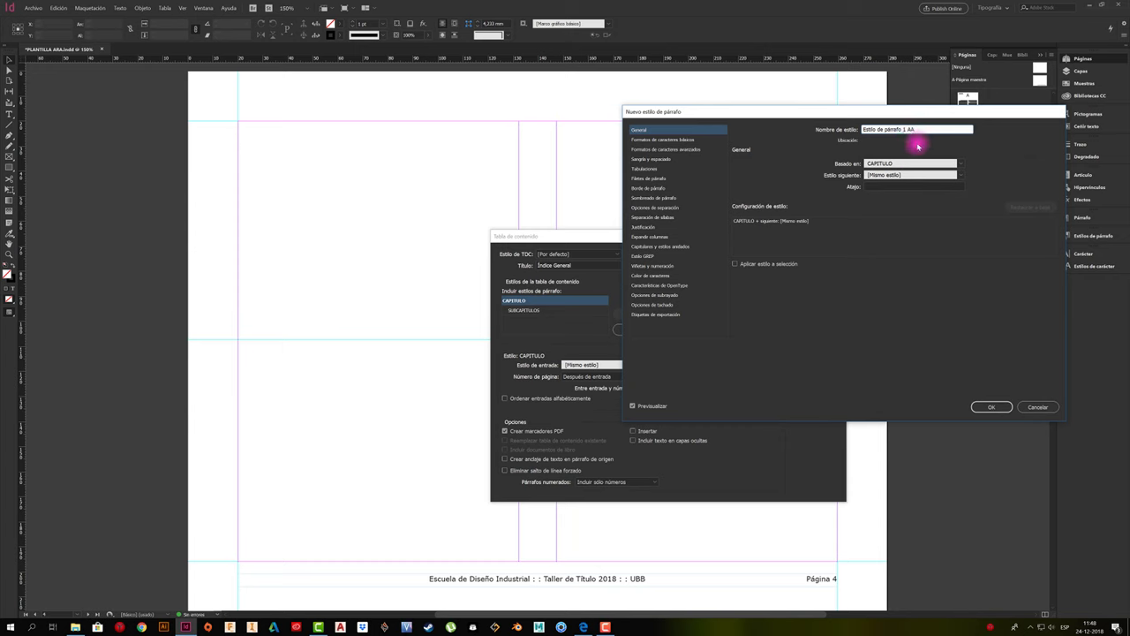
left_click(963, 165)
left_click(932, 169)
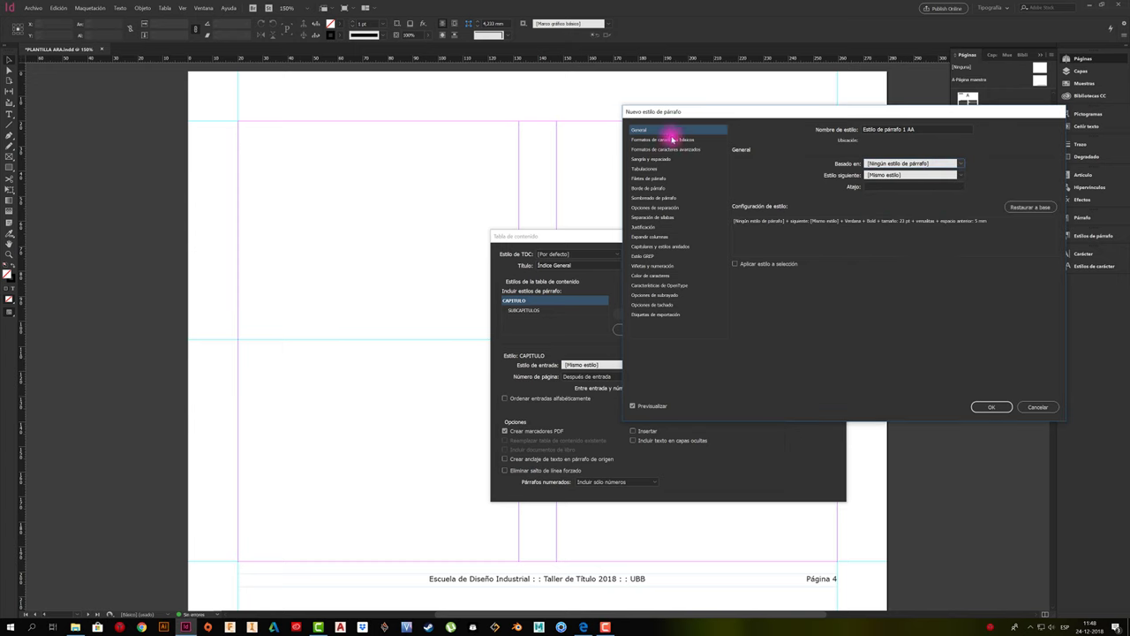
Set the font size of the new CAPITULO entry style to 12 pt, keeping automatic leading.
left_click(669, 139)
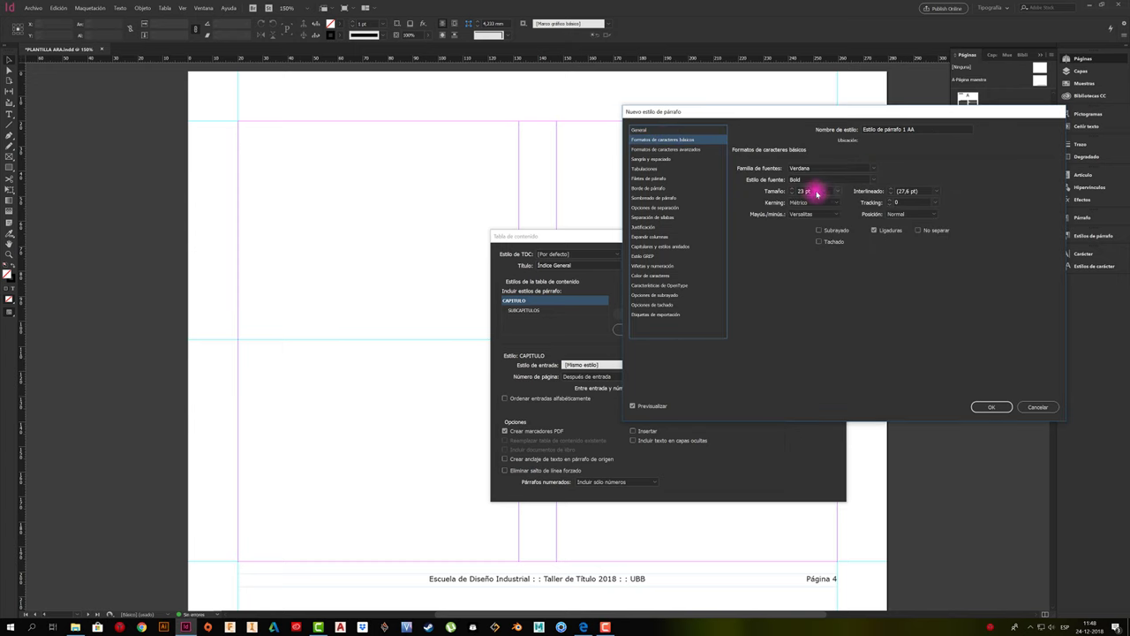
left_click_drag(817, 194, 786, 193)
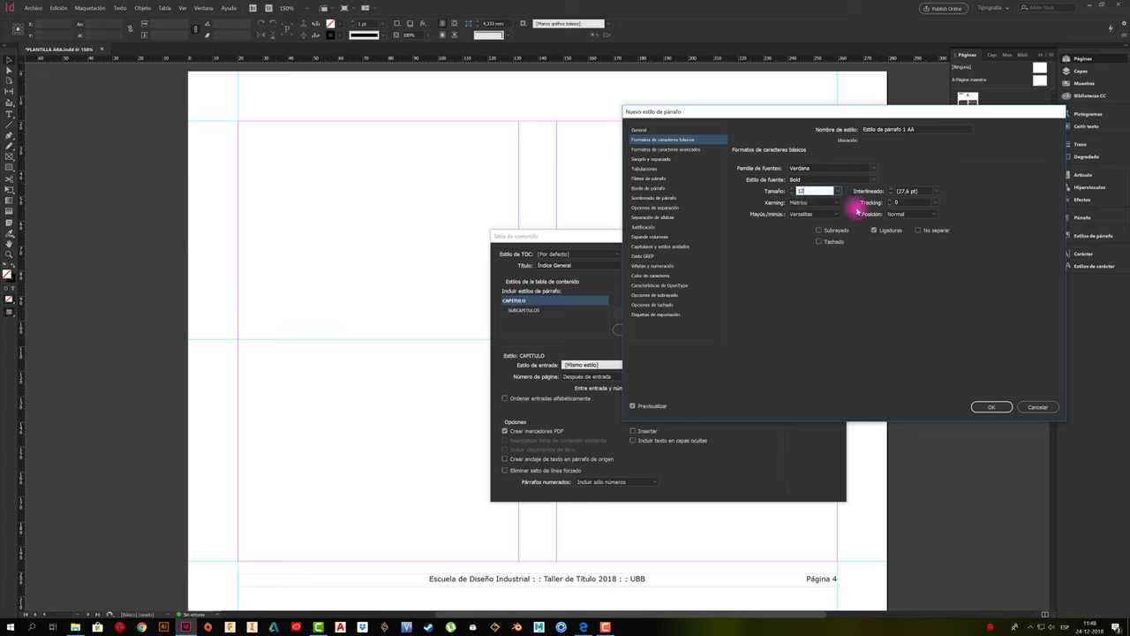
left_click(664, 150)
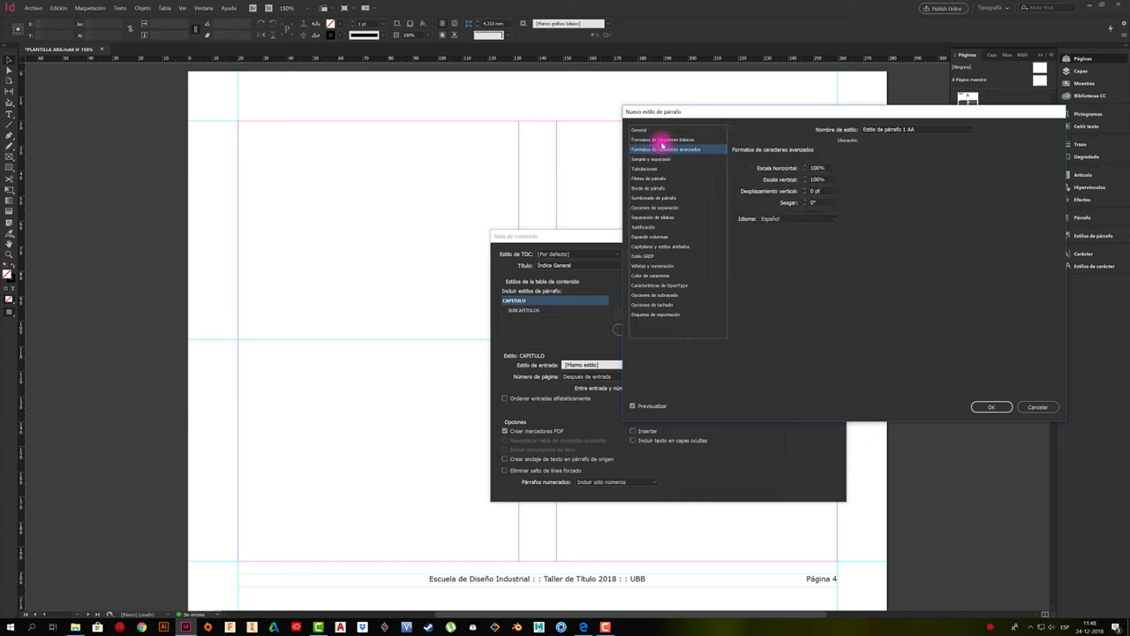
left_click(662, 140)
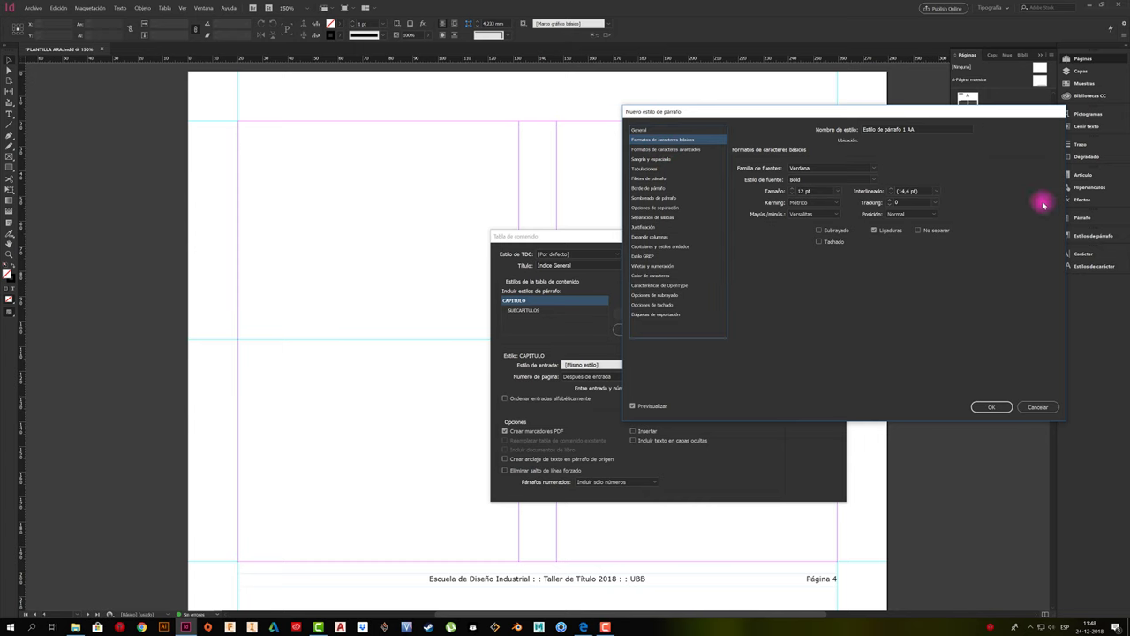
left_click(933, 191)
left_click(936, 190)
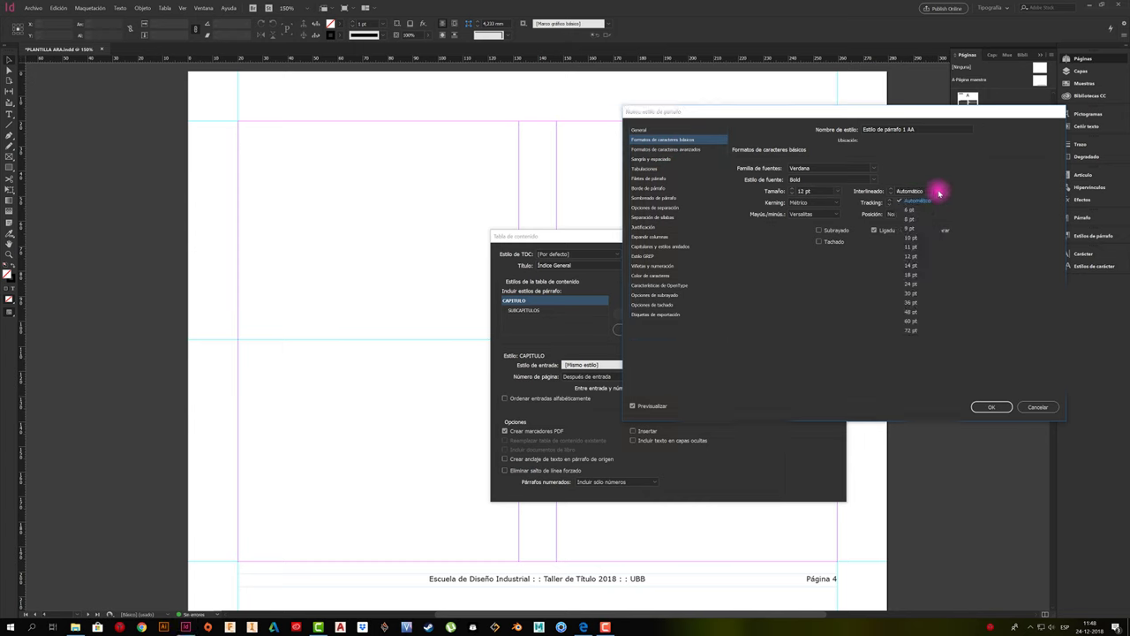
left_click(939, 192)
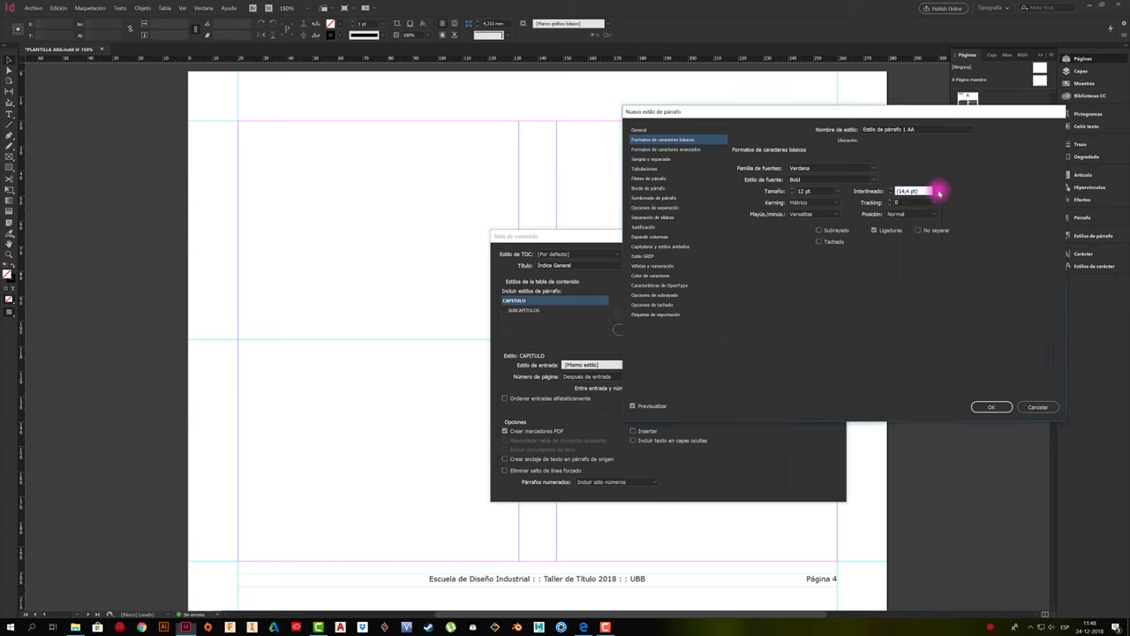
Set the CAPITULO entry style's space before to 0 and save the new style.
left_click(650, 159)
double_click(821, 230)
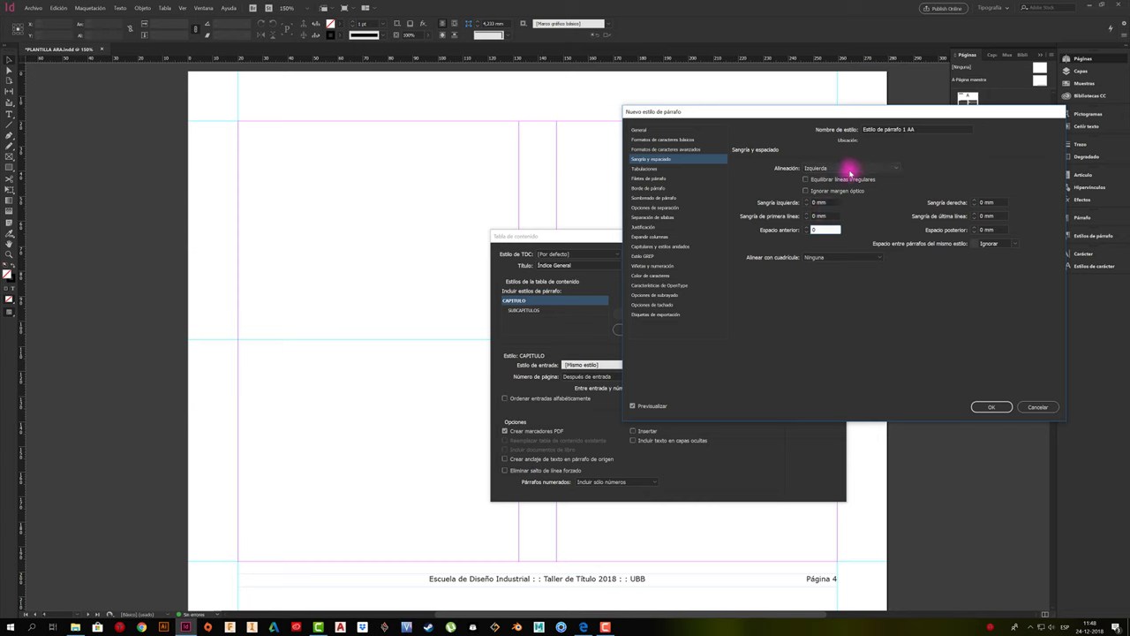
left_click(982, 407)
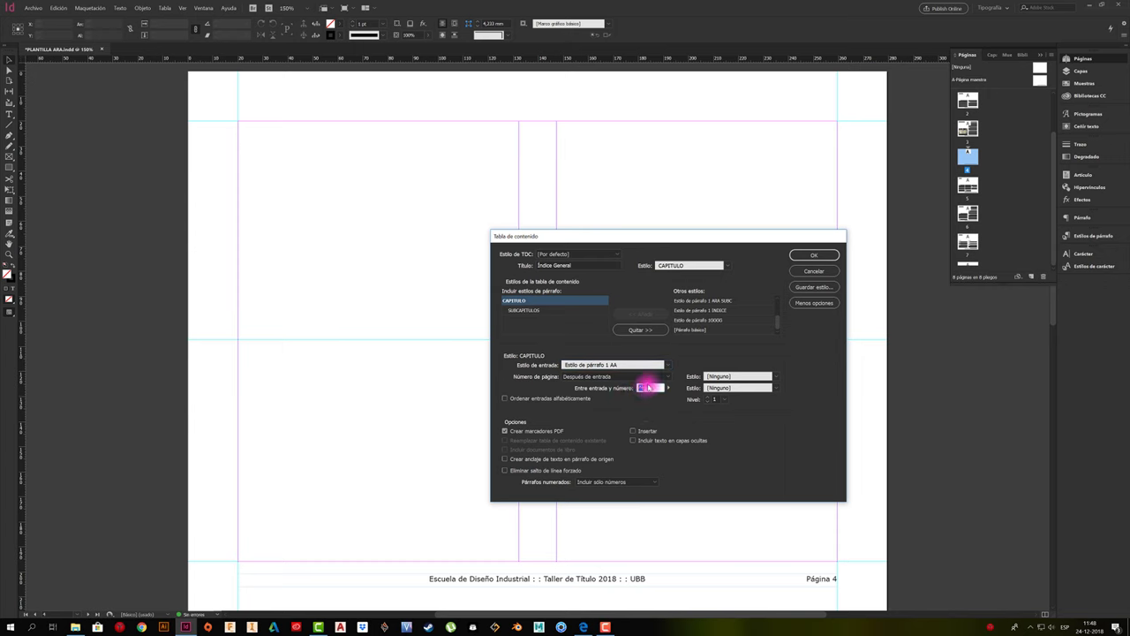
Replace the separator between entry and page number for CAPITULO with a right indent tab (^y).
key("BackSpace")
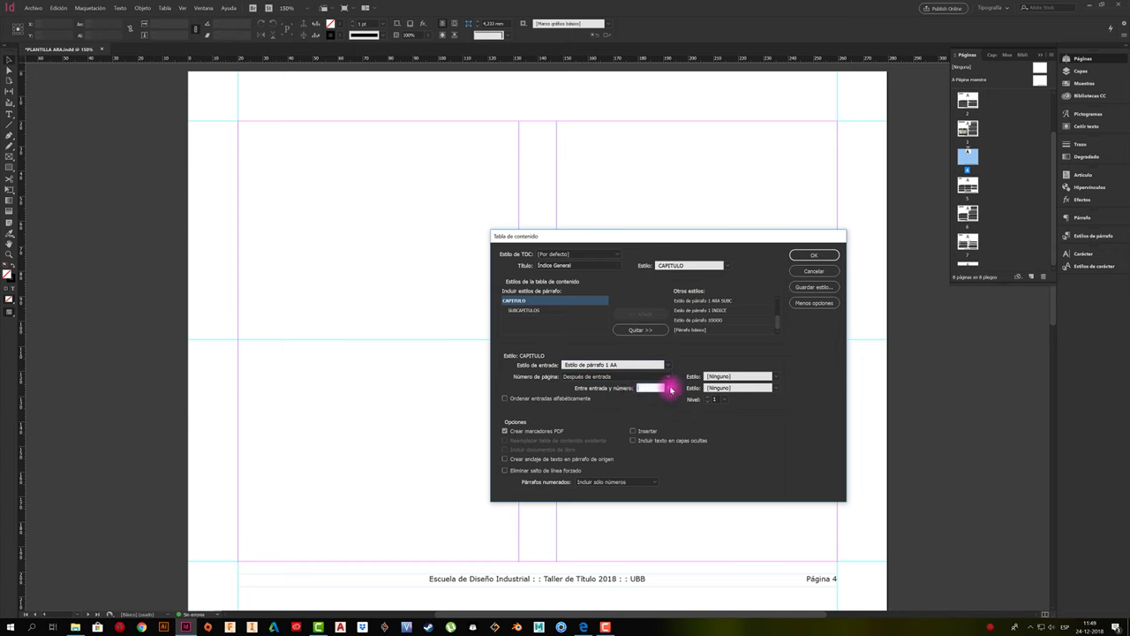
left_click(671, 389)
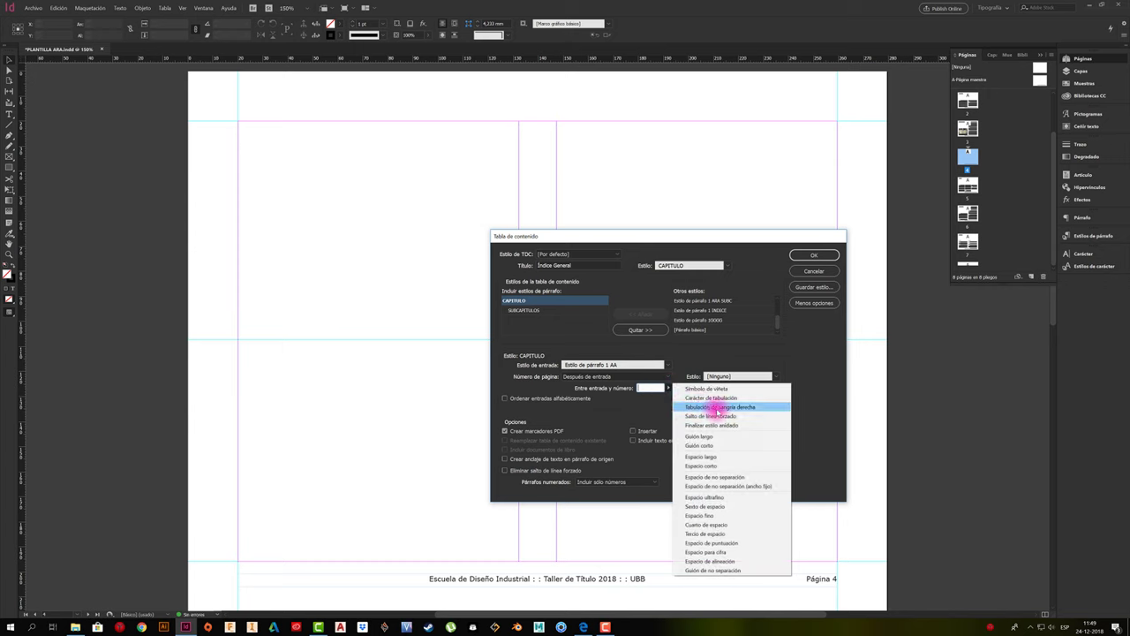
left_click(718, 407)
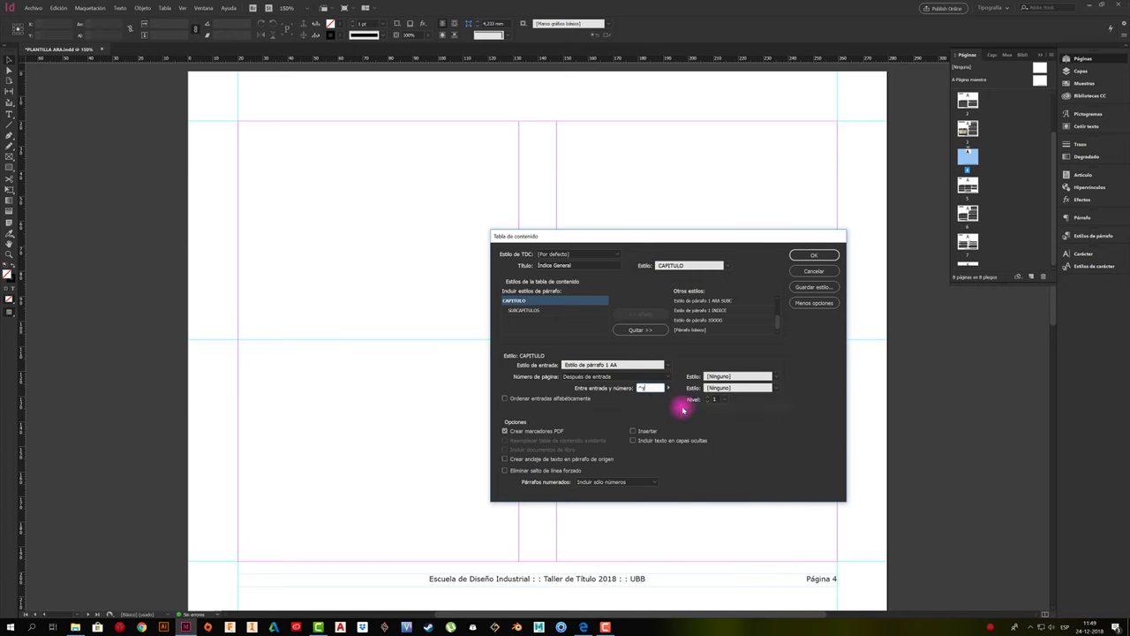
Create a new entry style for SUBCAPITULOS named "Estilo de párrafo 1 BB".
left_click(528, 310)
left_click(668, 365)
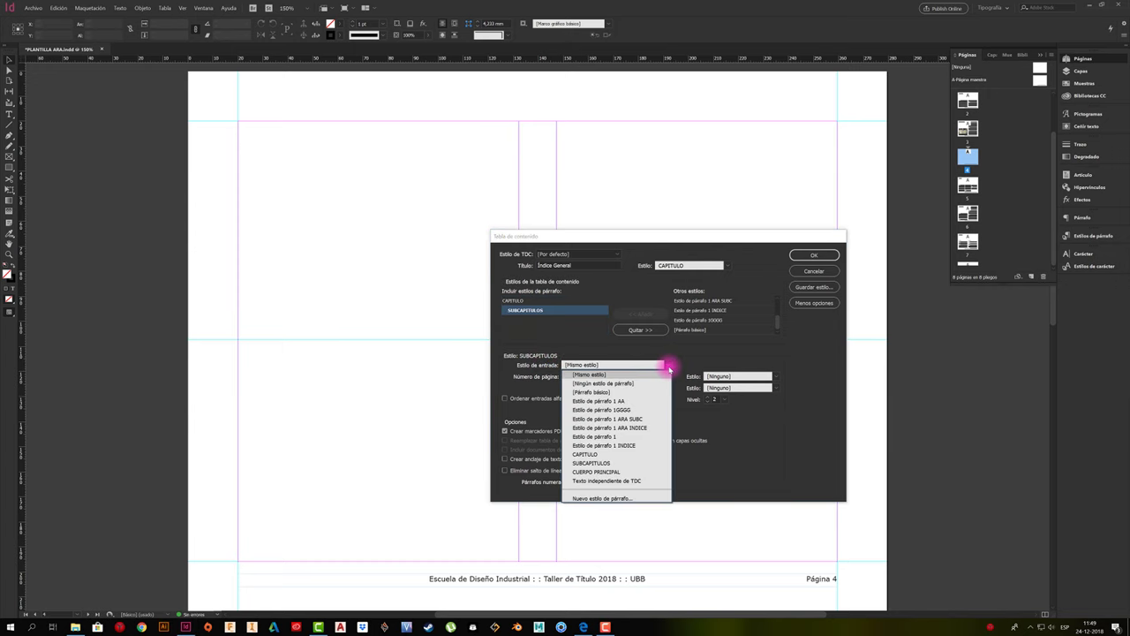
left_click(608, 499)
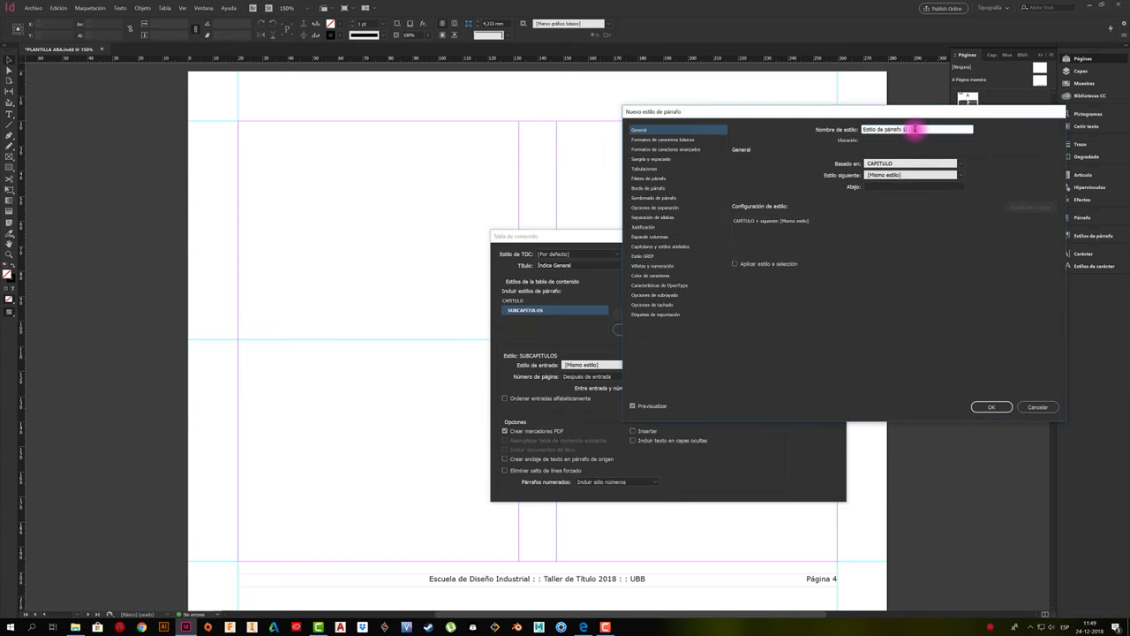
Set the font size of the new SUBCAPITULOS entry style to 11 pt.
left_click(653, 141)
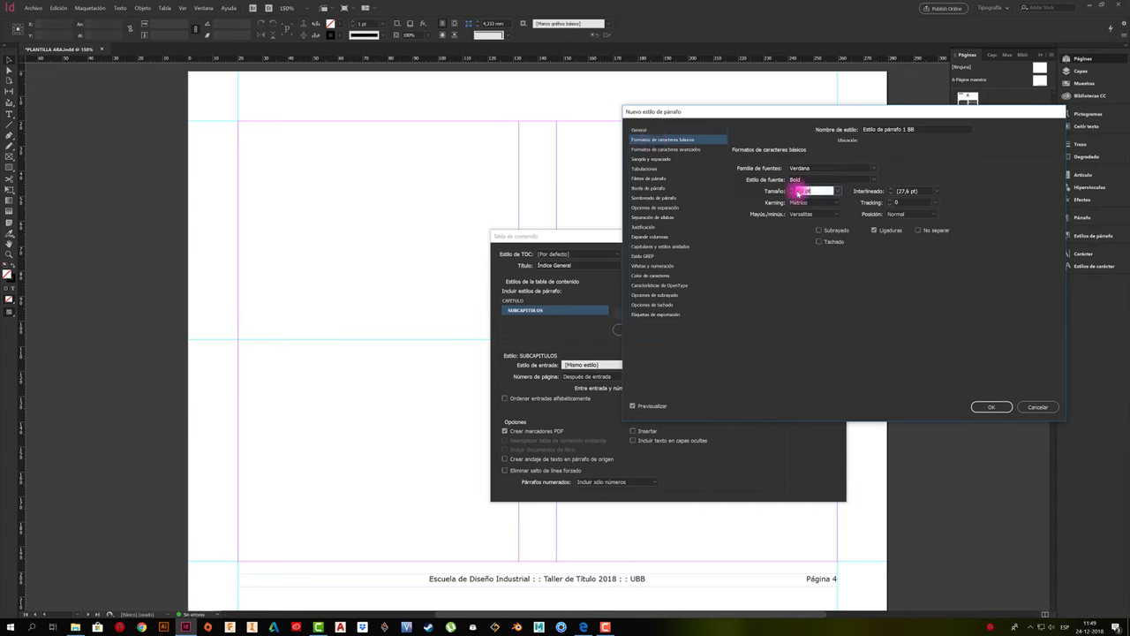
double_click(820, 190)
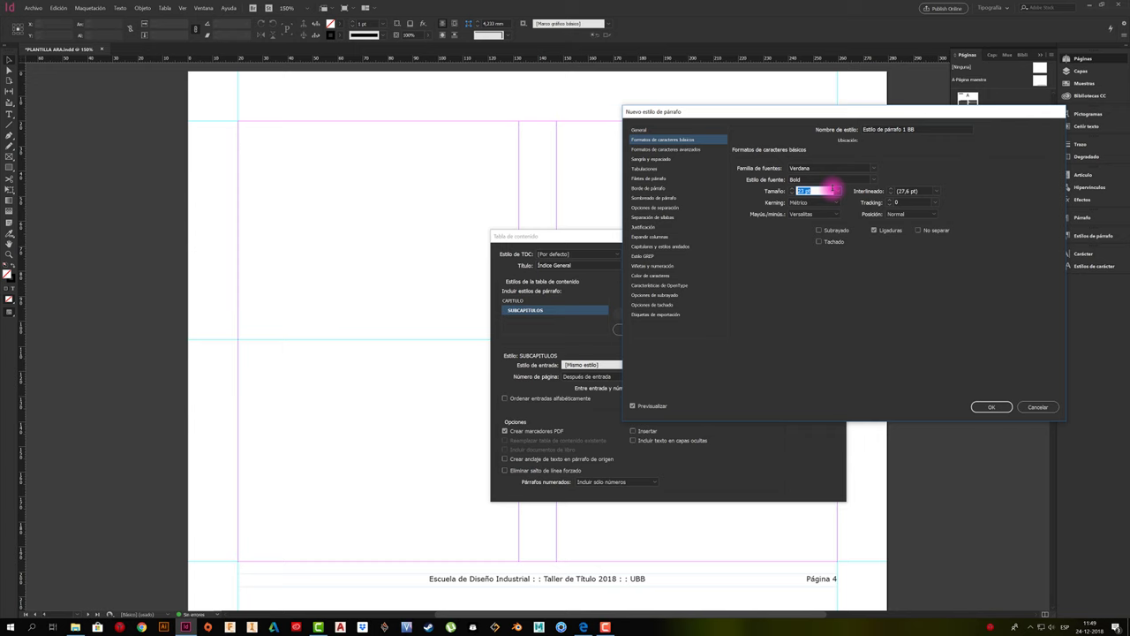
type("11")
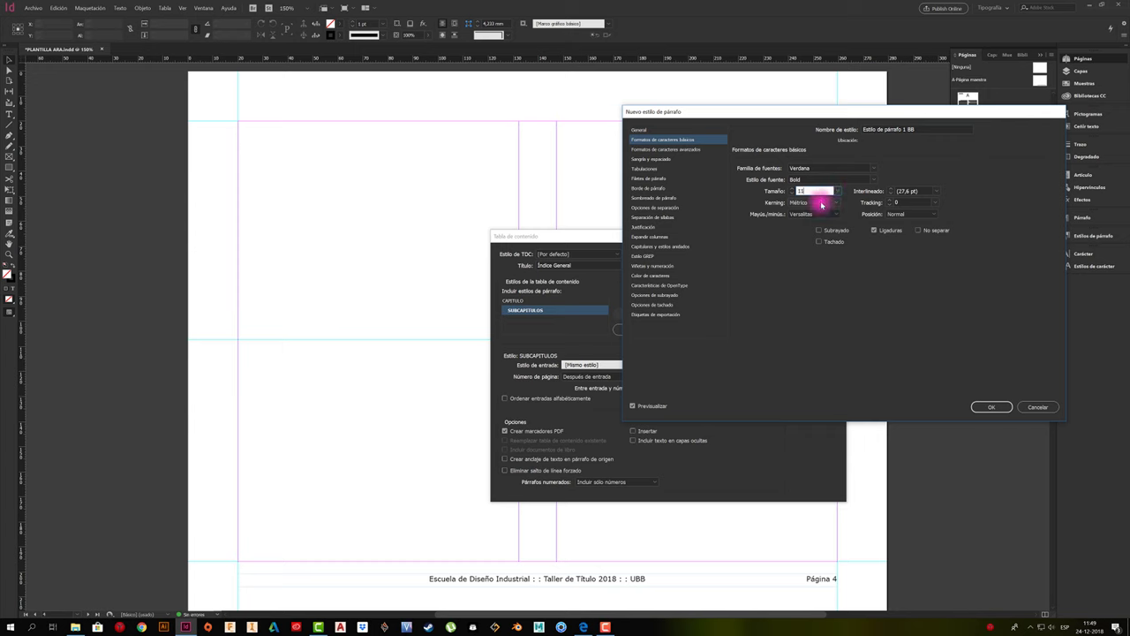
left_click(830, 203)
left_click(918, 196)
left_click(895, 202)
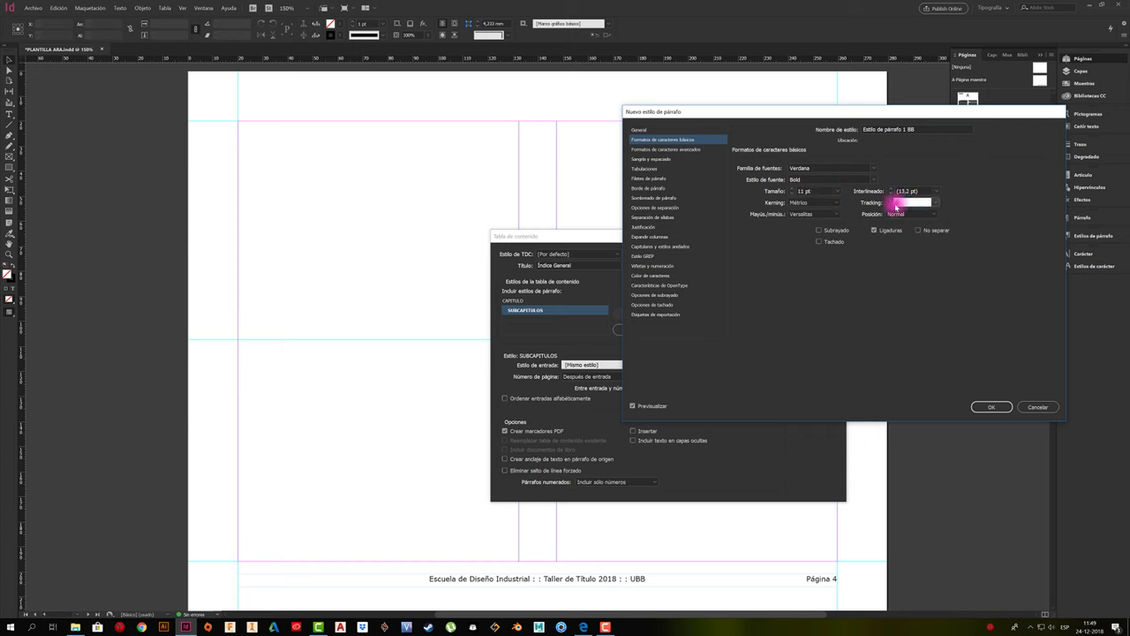
Set the SUBCAPITULOS entry style's space before to 0 mm and its first-line indent to 5 mm.
left_click(651, 159)
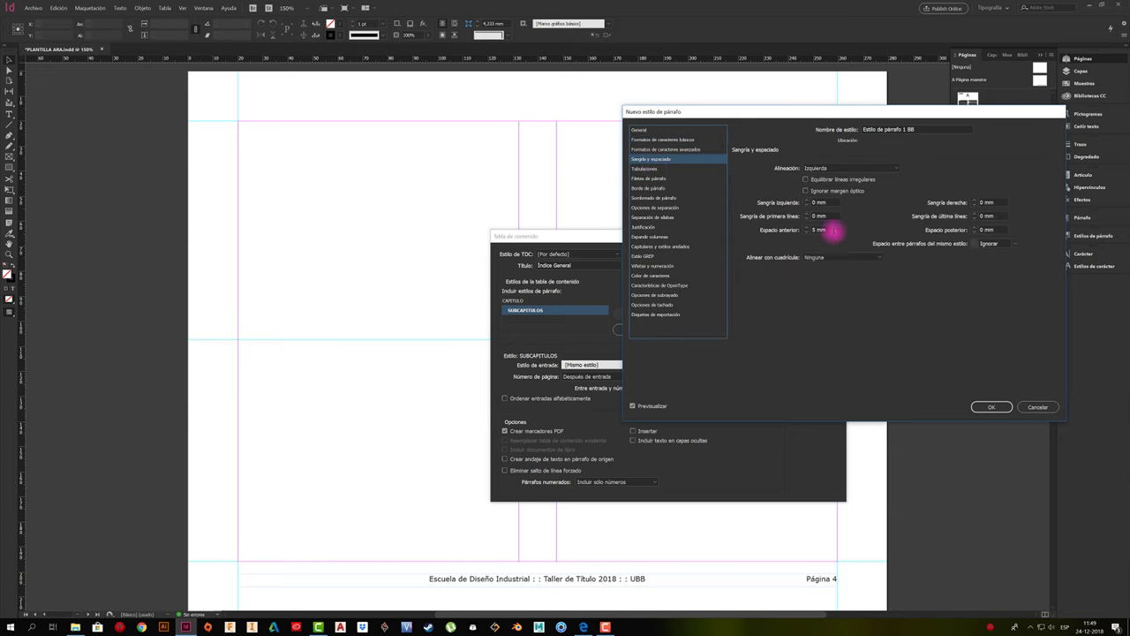
left_click(809, 230)
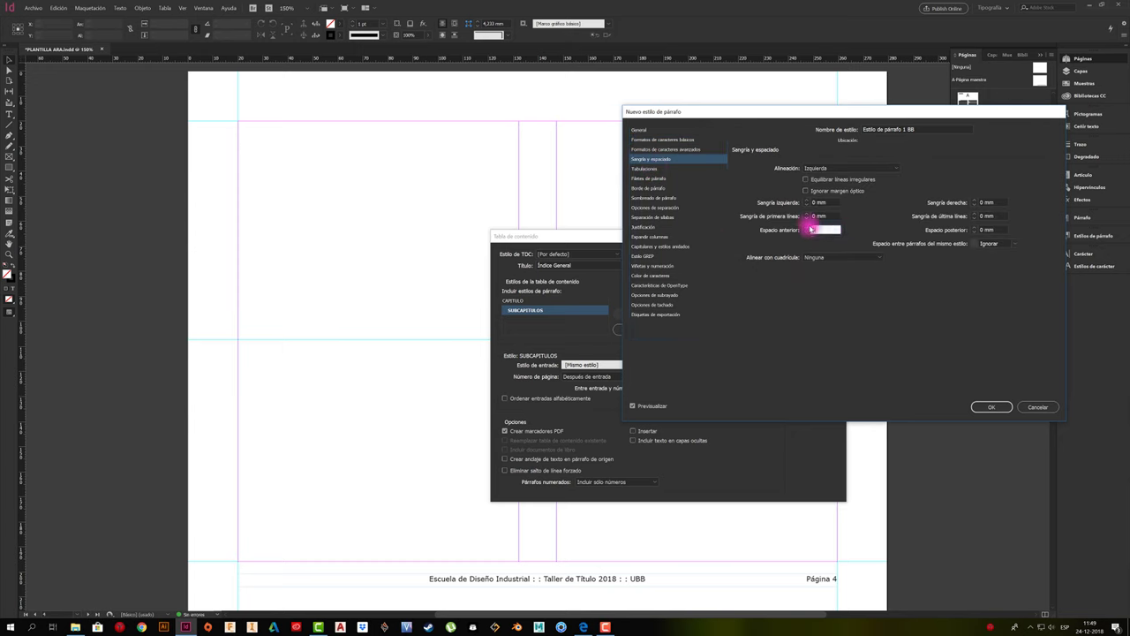
type("0")
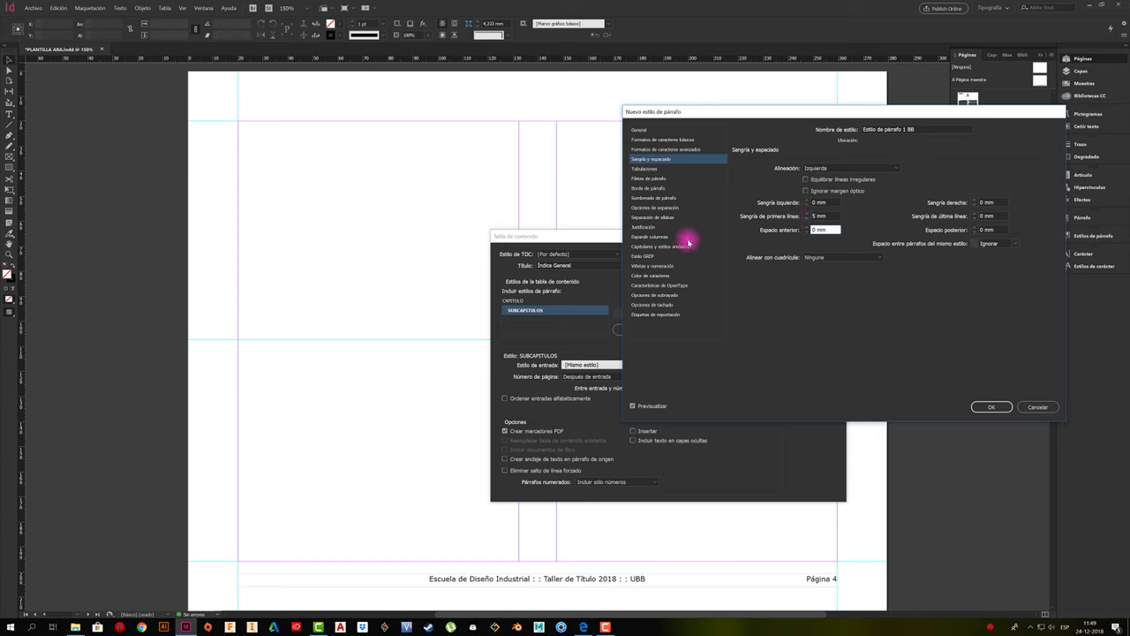
Set the SUBCAPITULOS entry style's black character colour to a 70% tint and save the new style.
left_click(652, 276)
left_click(816, 241)
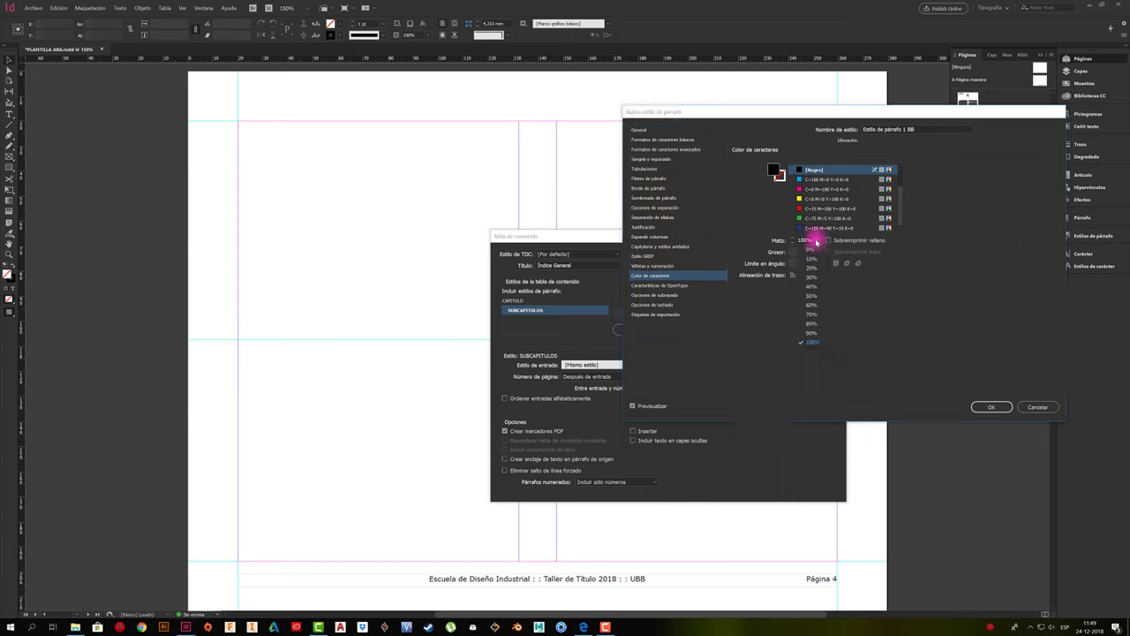
left_click(810, 316)
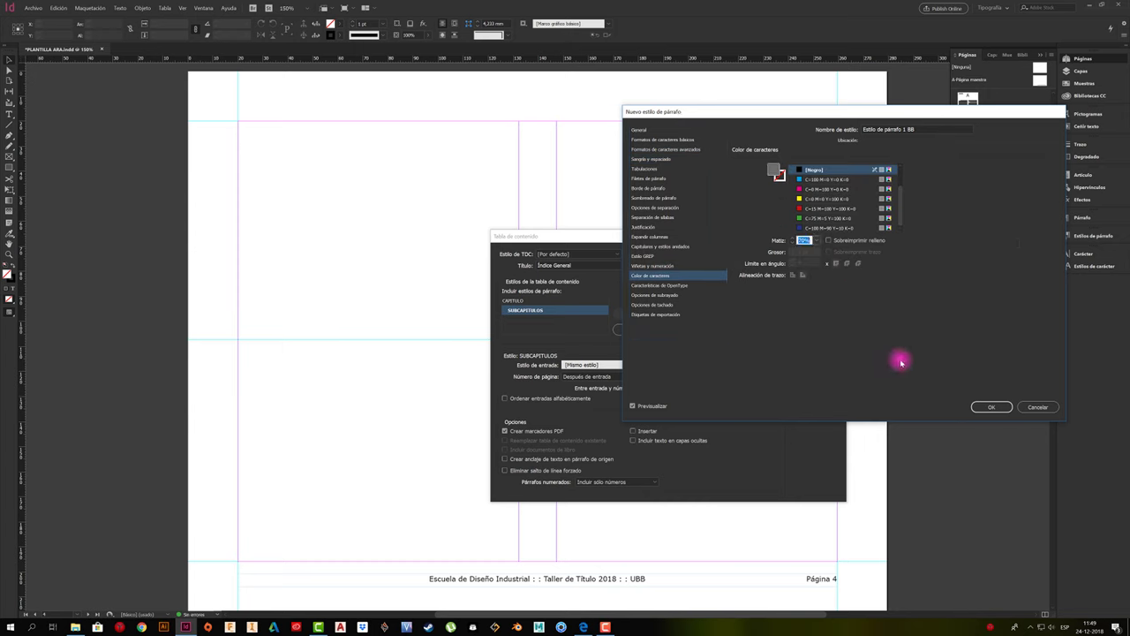
left_click(990, 407)
Replace the separator between entry and page number for SUBCAPITULOS with a right indent tab.
left_click(650, 389)
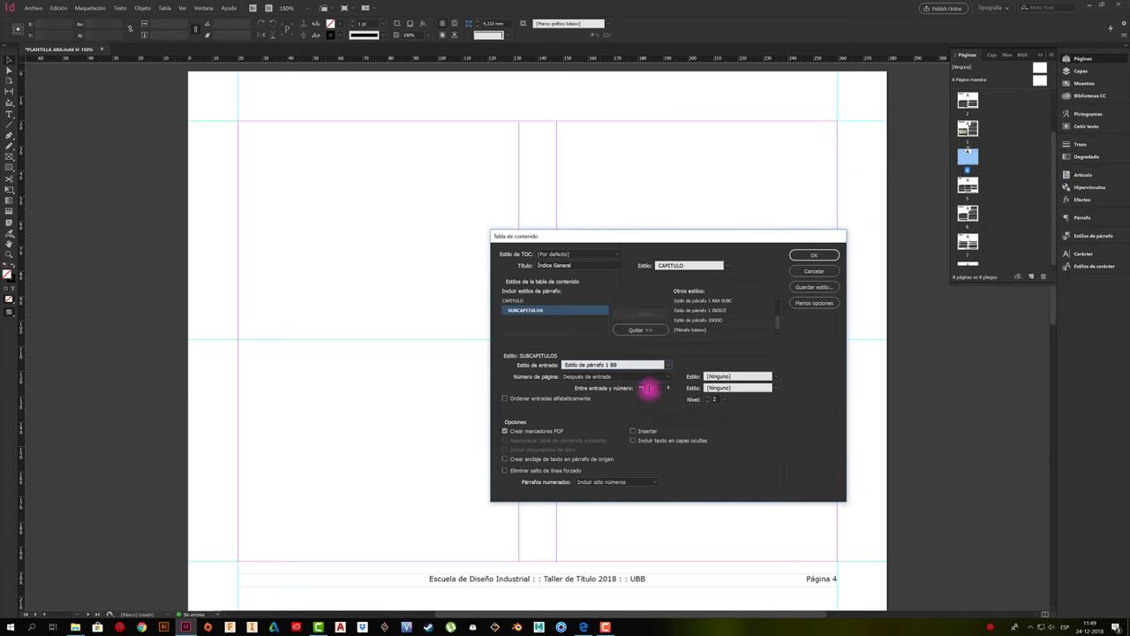
left_click_drag(670, 391, 625, 387)
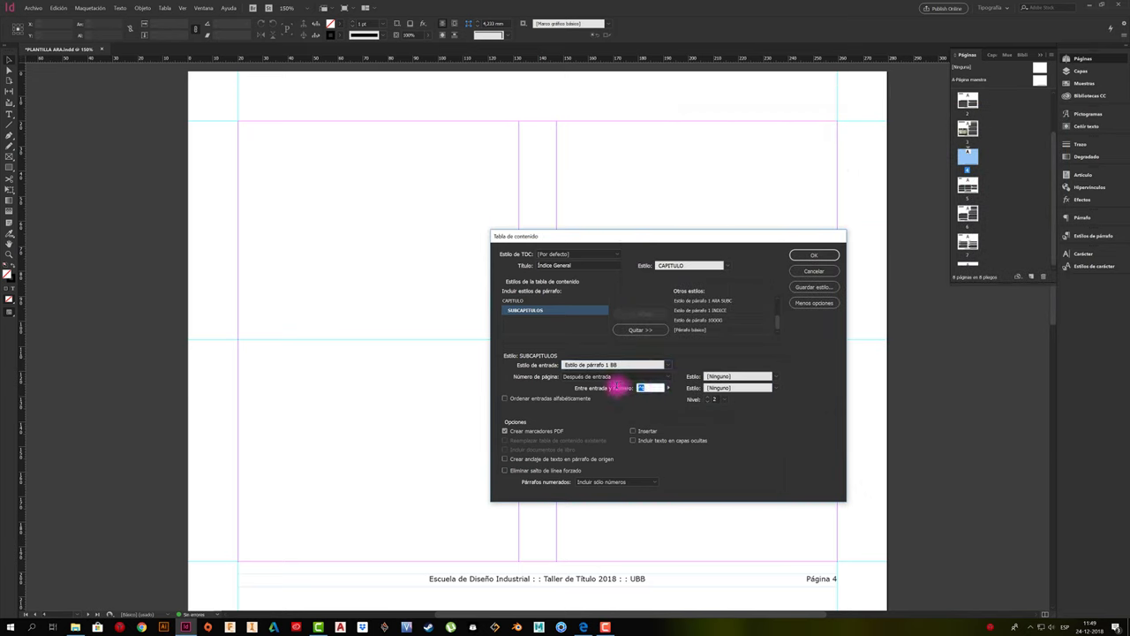
key("BackSpace")
left_click(671, 389)
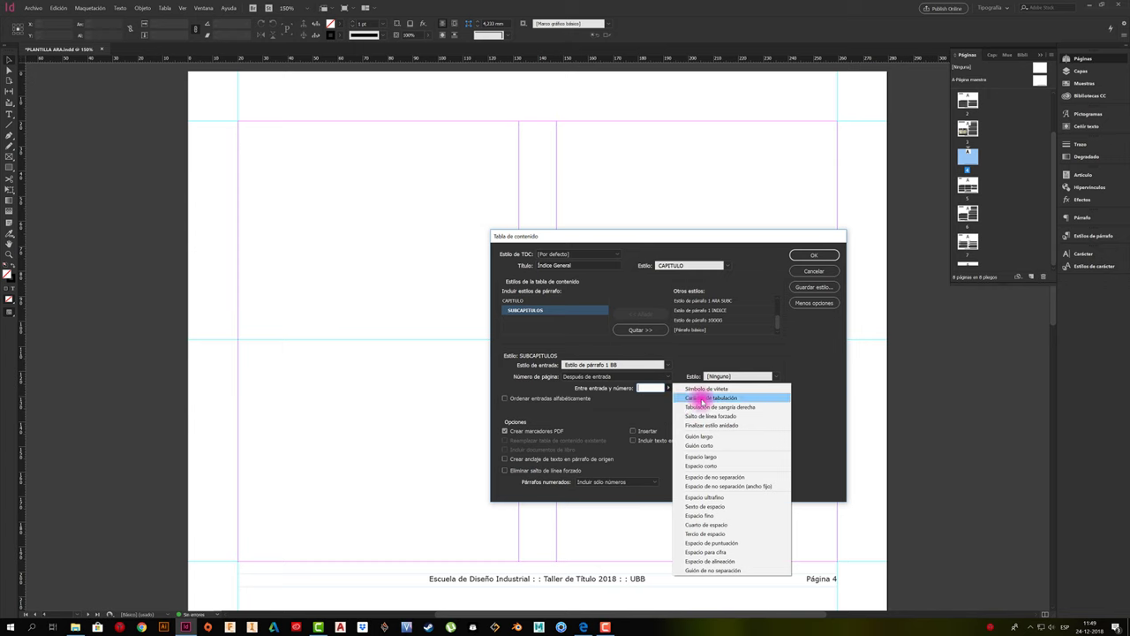
left_click(751, 400)
Generate the table of contents and place it in the first column of page 4, near the top margin.
left_click(815, 255)
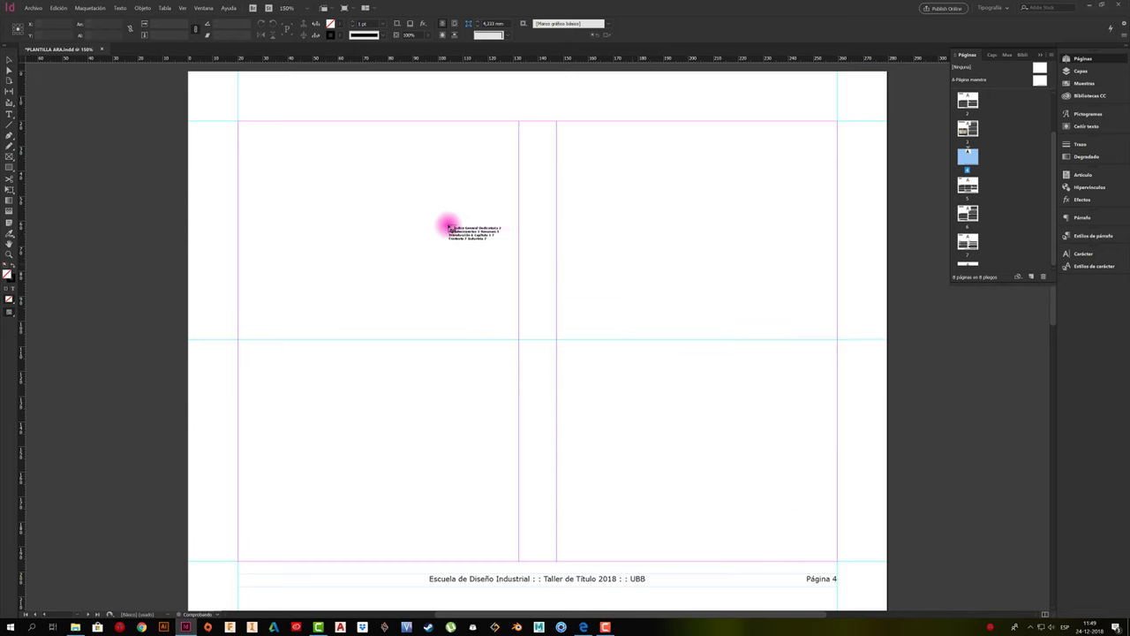
left_click(257, 141)
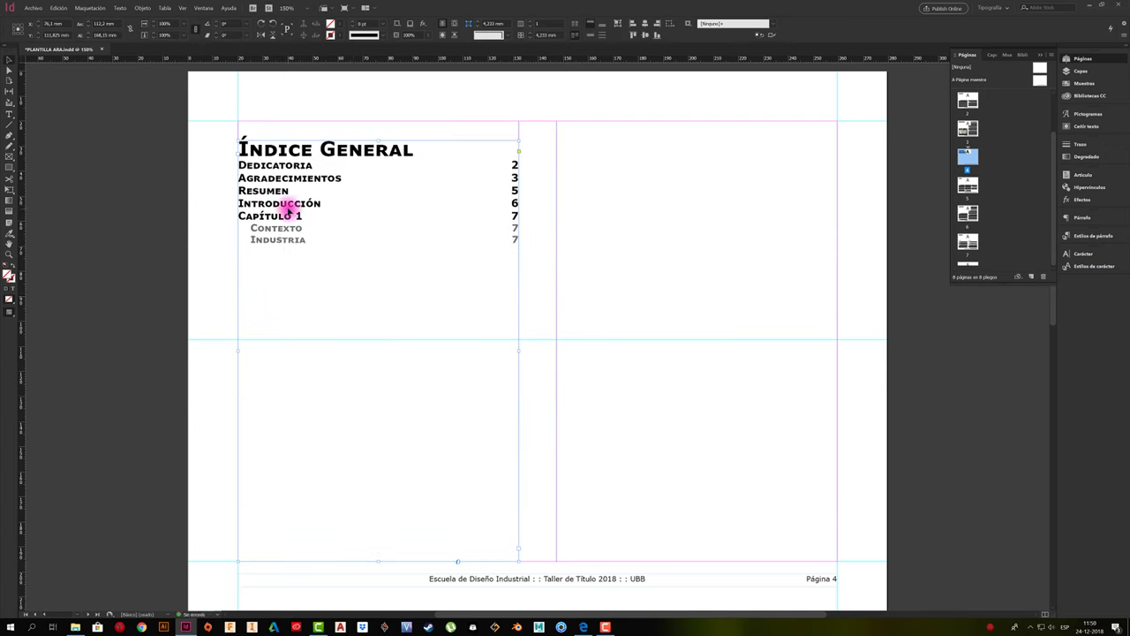
Insert five blank lines after the "Índice General" title so the entries start just below the page's middle guide.
double_click(413, 152)
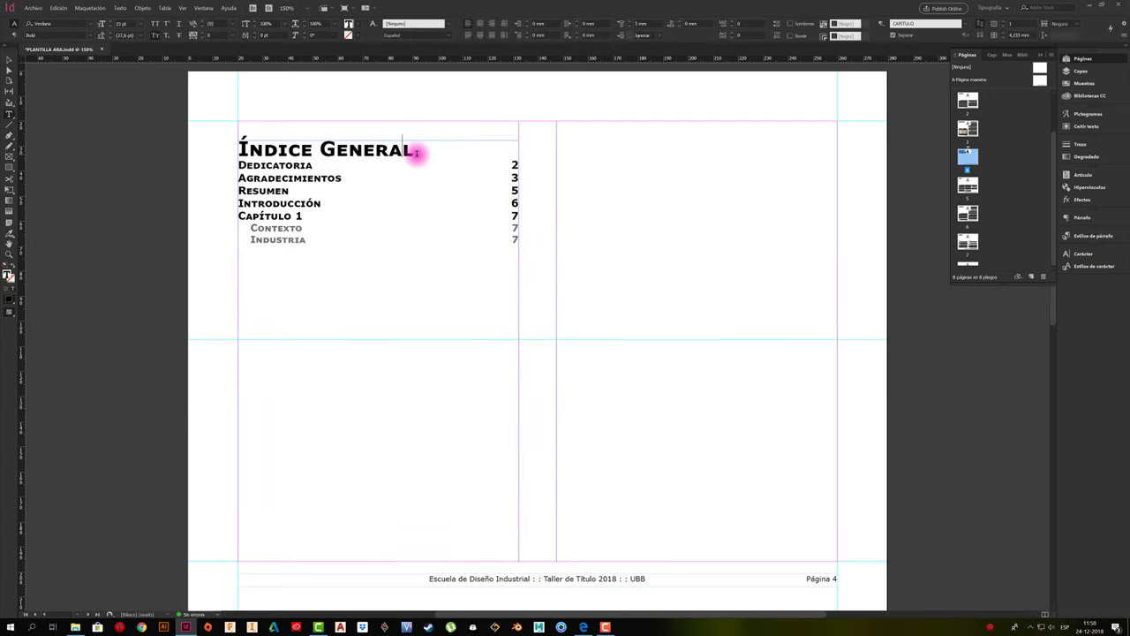
key("Return")
key("Return")
key("Return")
key("Return")
key("Return")
key("Return")
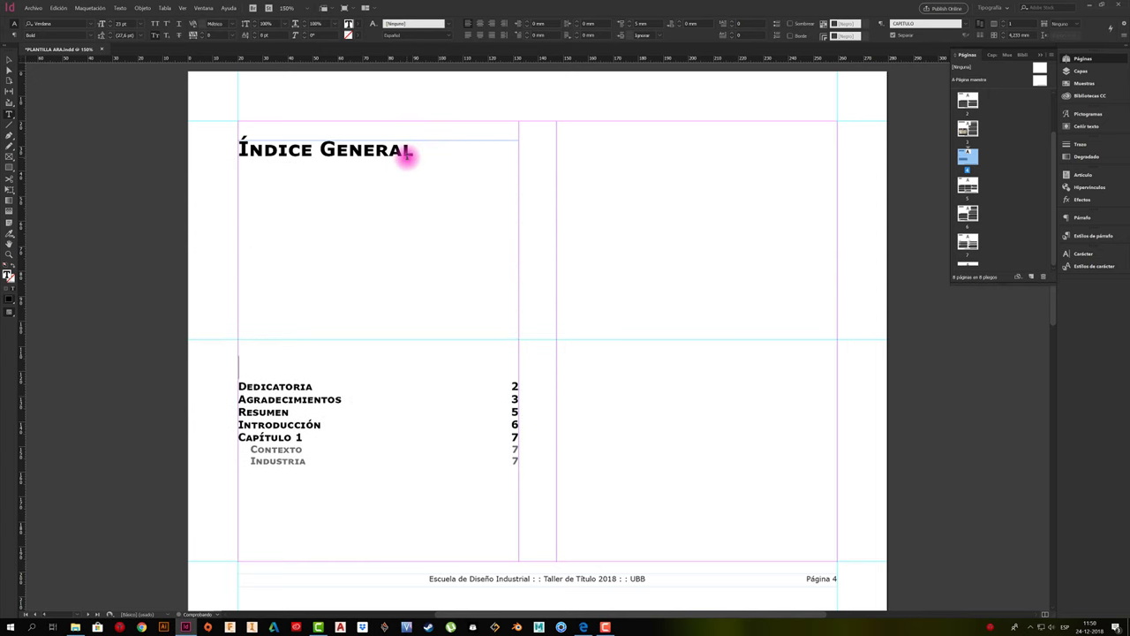
key("BackSpace")
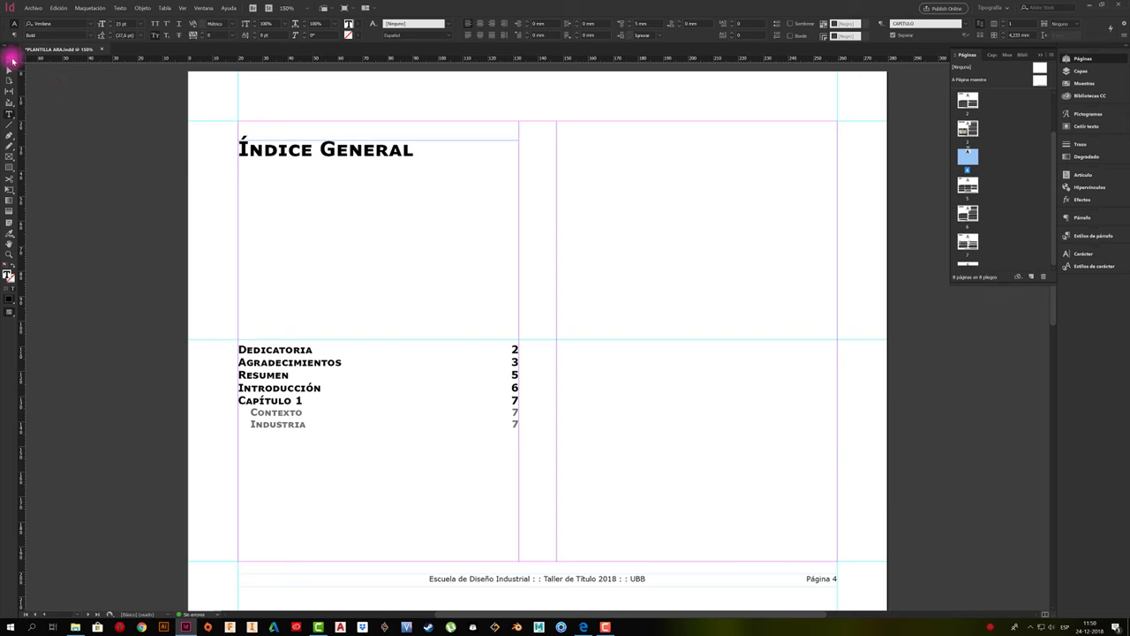
Review the chapter and subchapter headings on pages 2 to 7 against the entries in the table of contents.
left_click(12, 60)
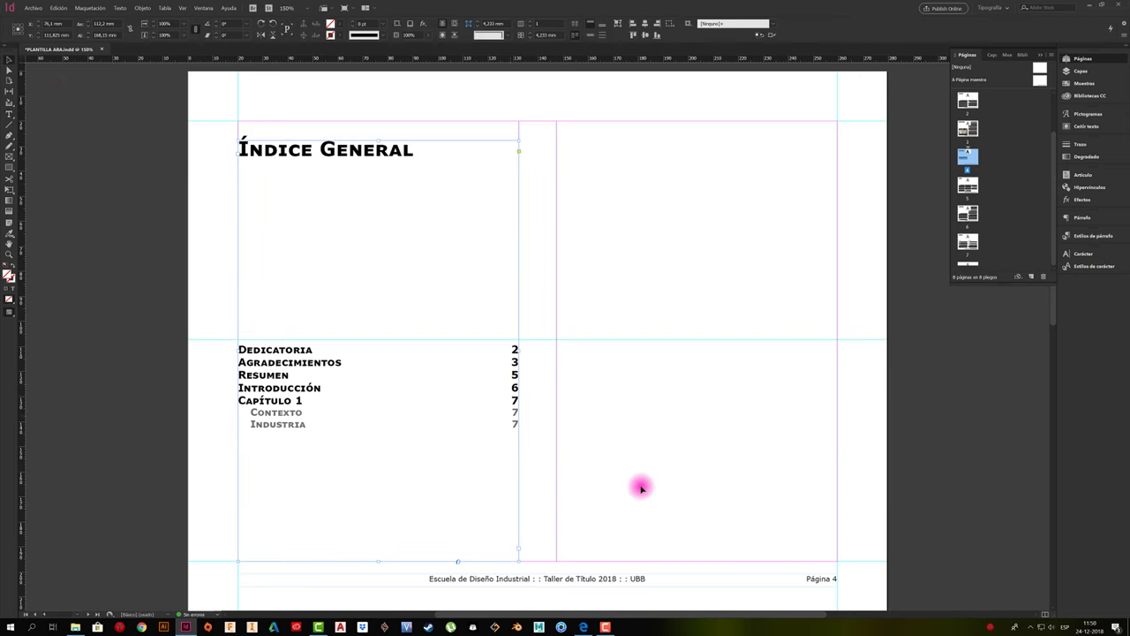
scroll(499, 416, "up", 3)
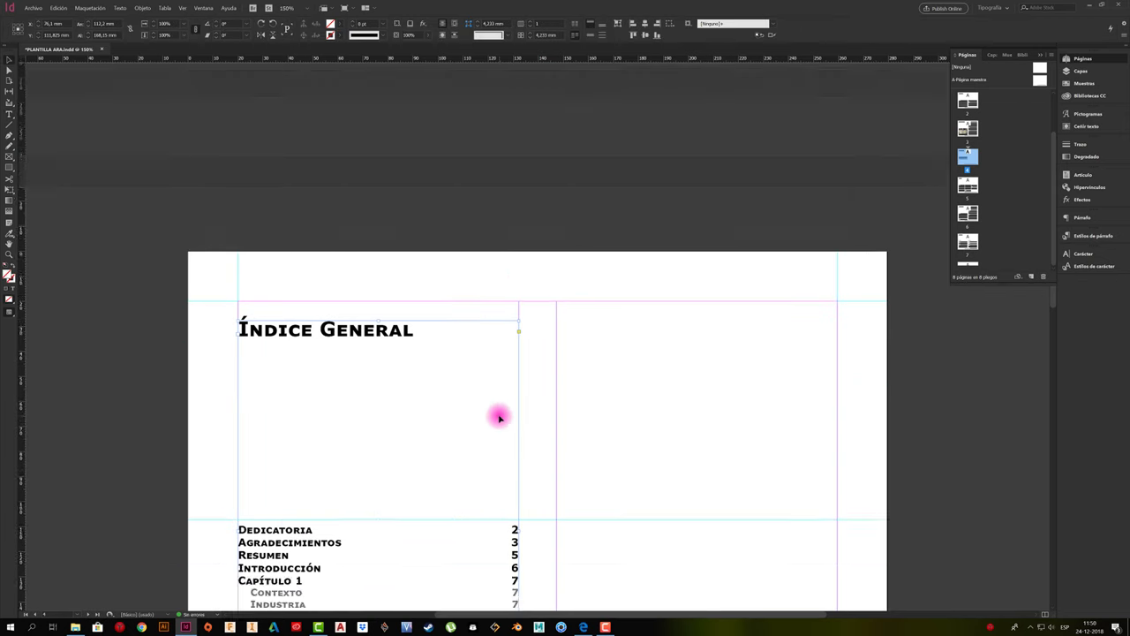
scroll(499, 417, "up", 20)
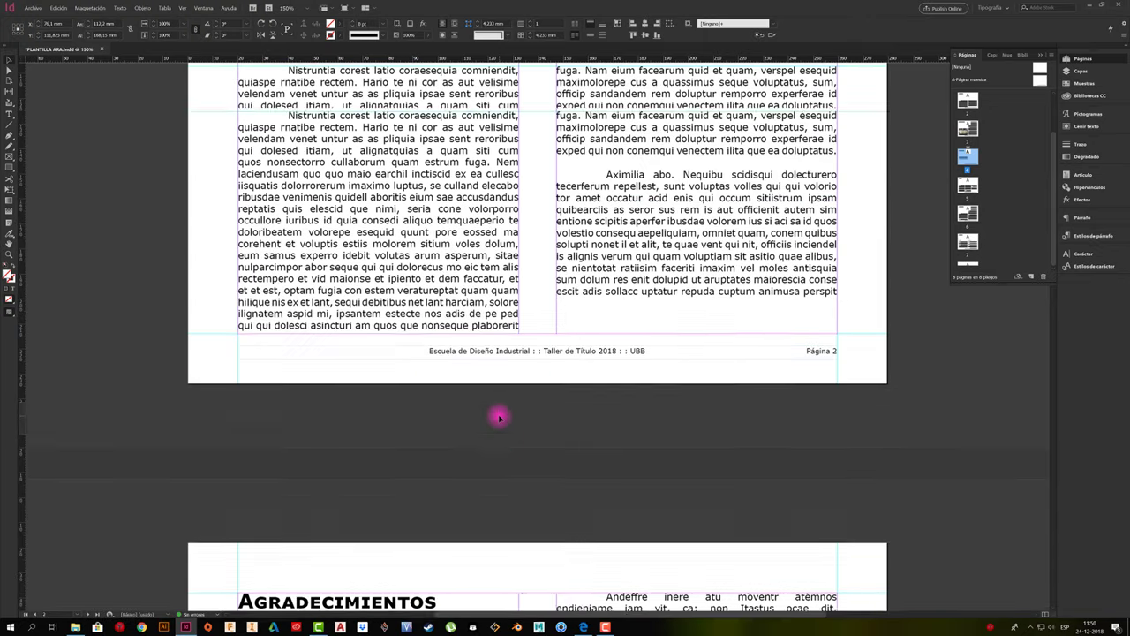
scroll(505, 306, "up", 3)
scroll(530, 323, "up", 4)
scroll(521, 333, "down", 4)
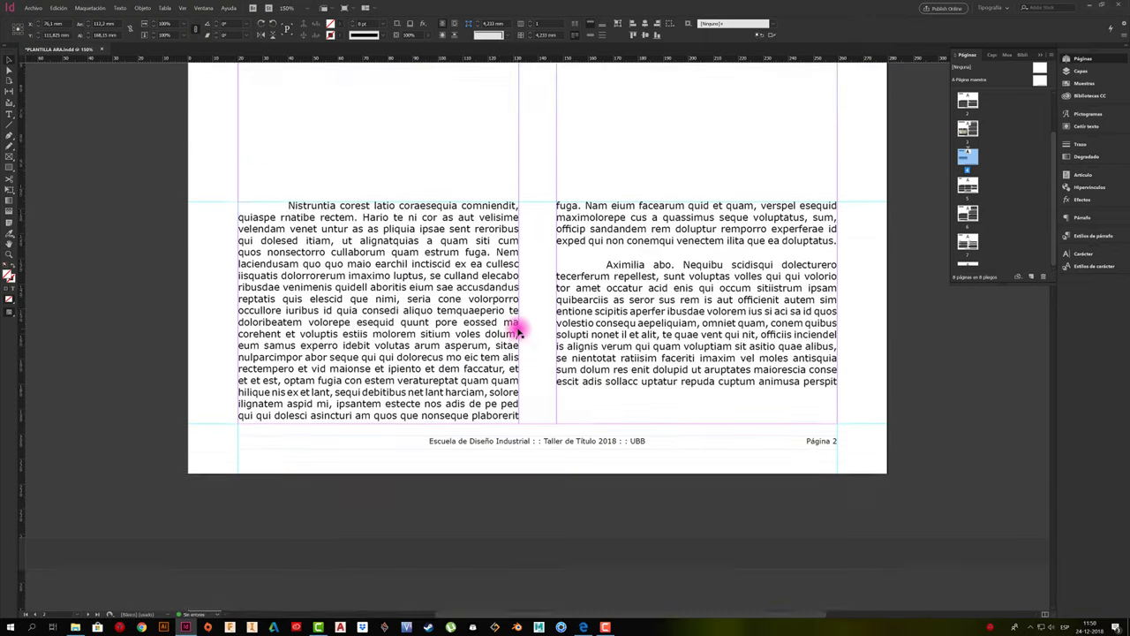
scroll(519, 332, "down", 20)
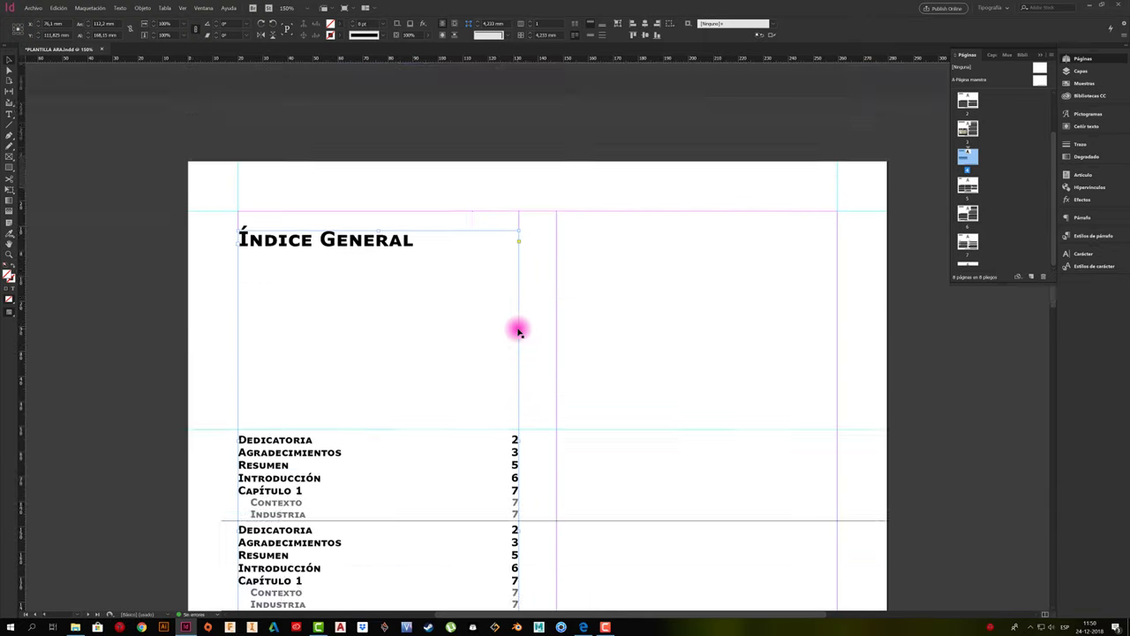
scroll(519, 332, "down", 5)
scroll(519, 332, "up", 8)
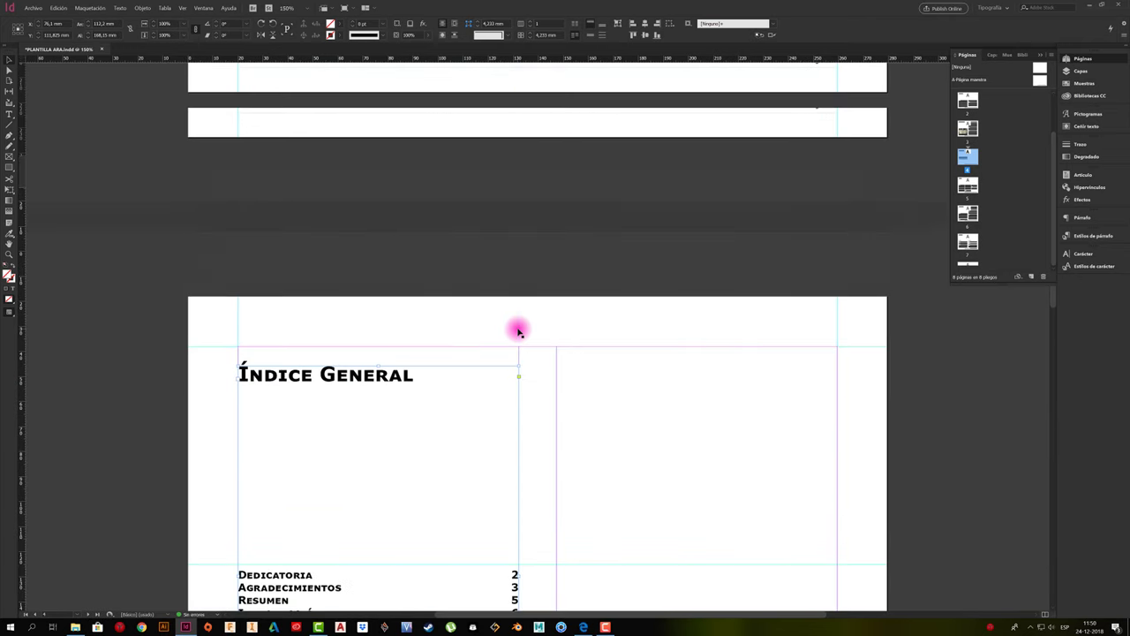
scroll(520, 332, "down", 10)
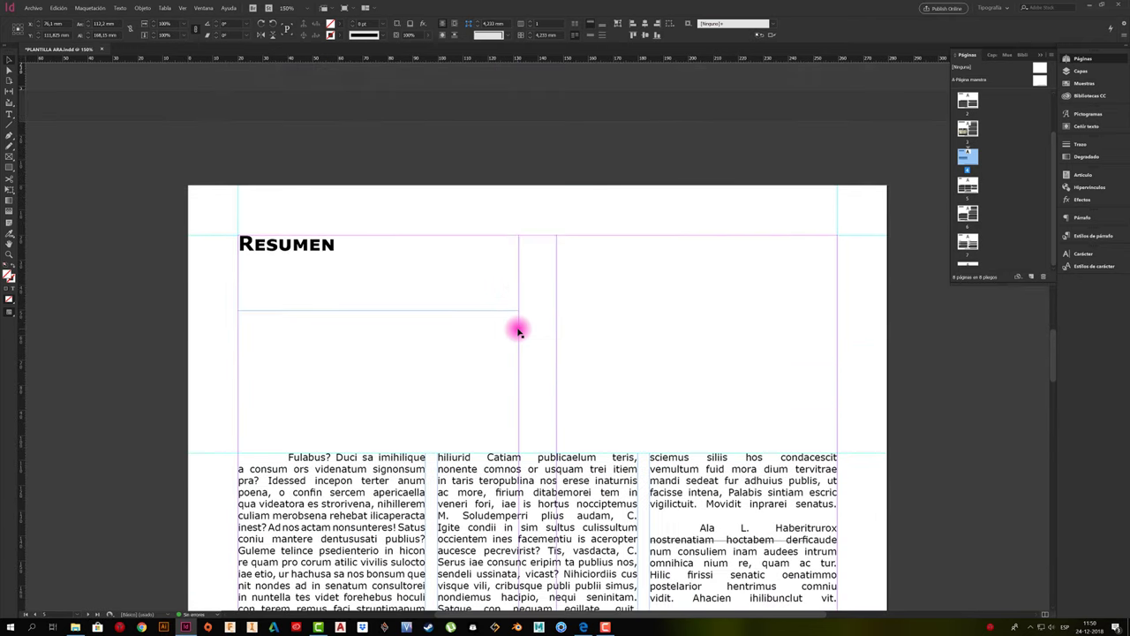
scroll(519, 332, "down", 12)
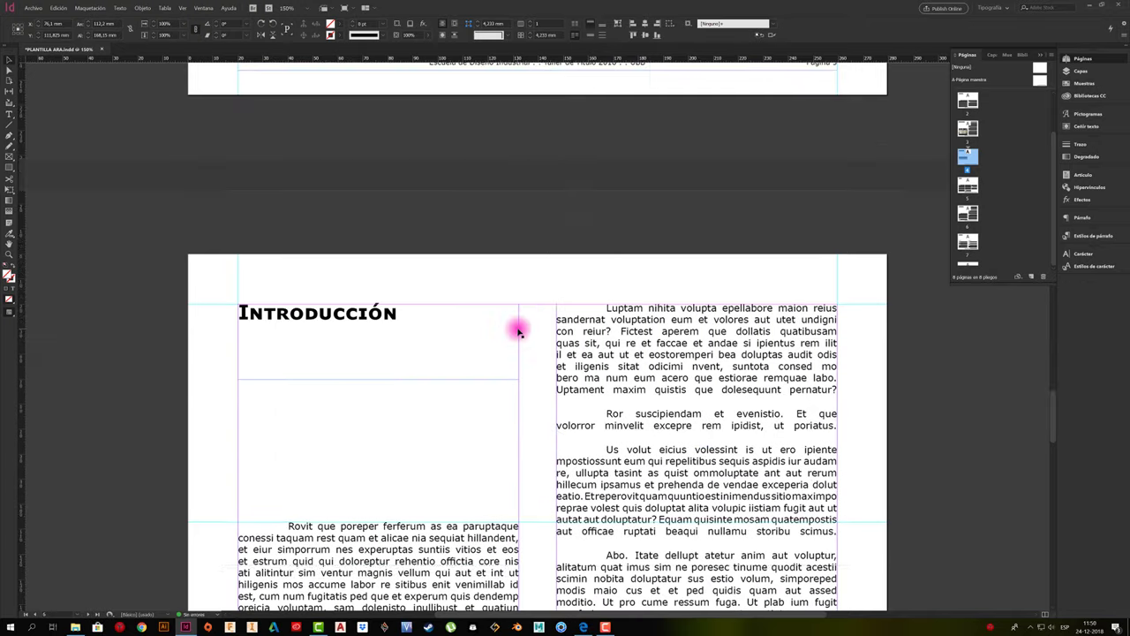
scroll(519, 332, "down", 12)
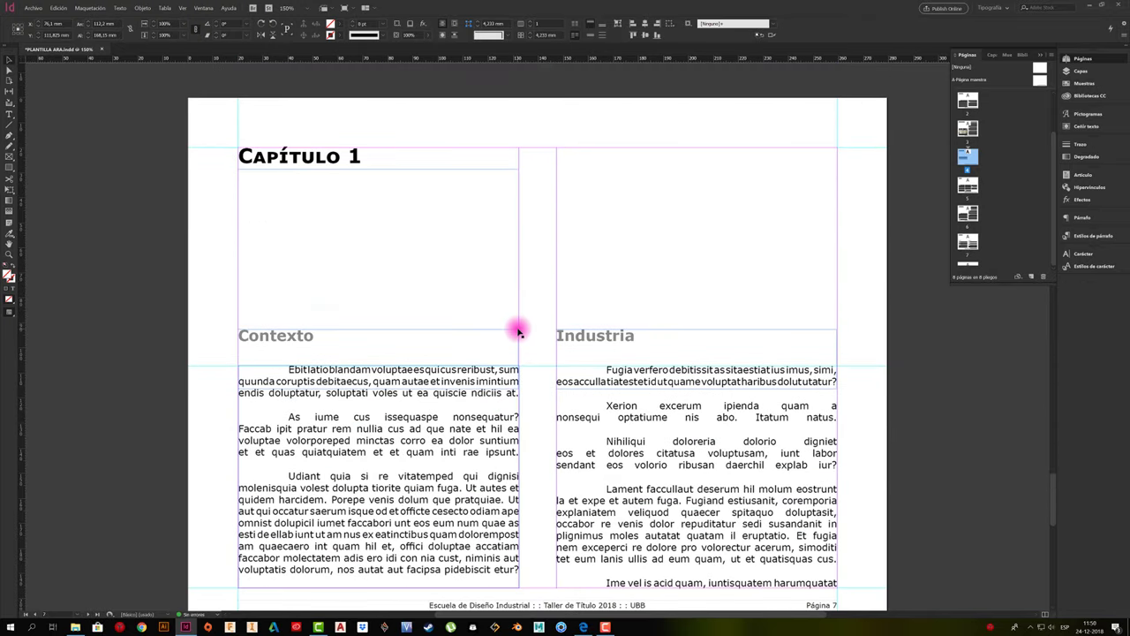
Duplicate the "Industria" subheading frame on page 7, place the copy at the second column's top margin, and change its text to "Chile".
left_click(579, 351)
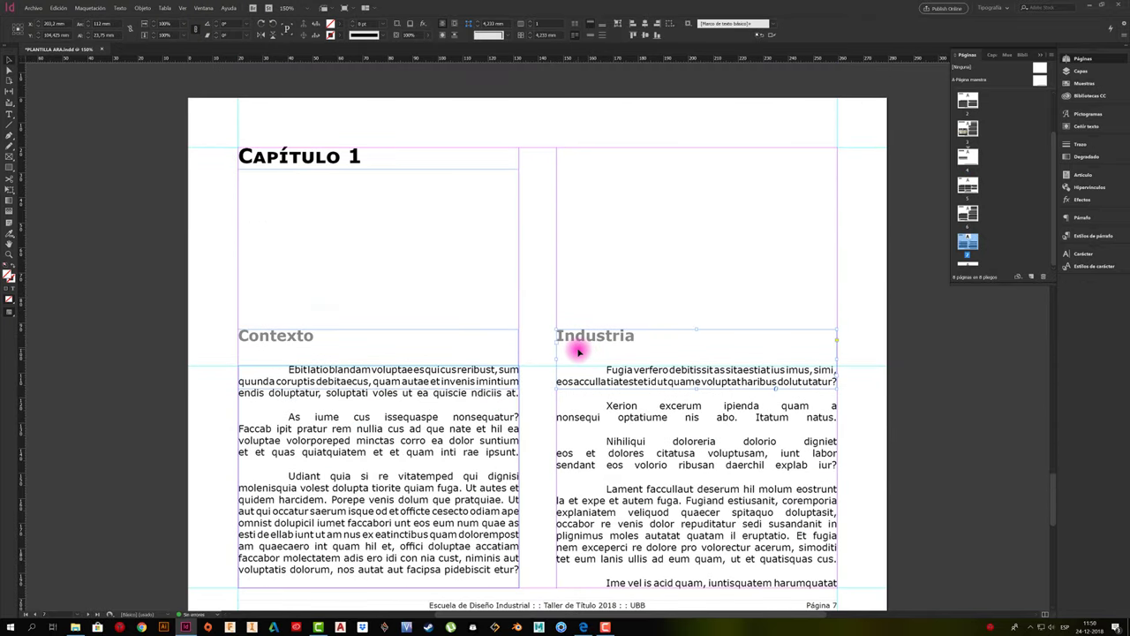
left_click(1091, 236)
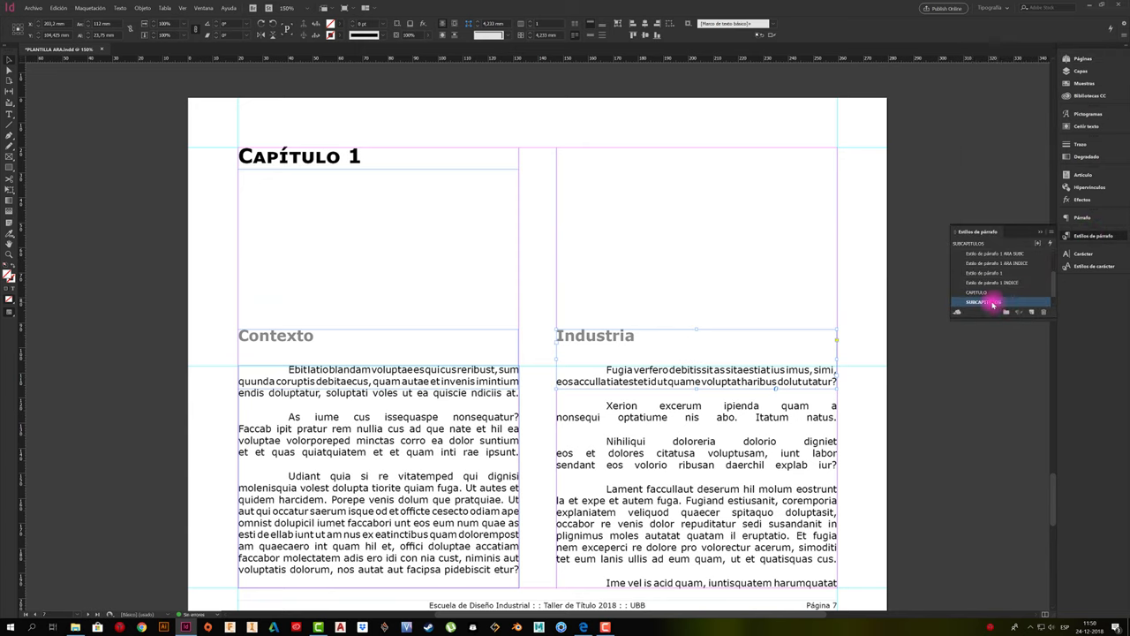
key("ctrl+v")
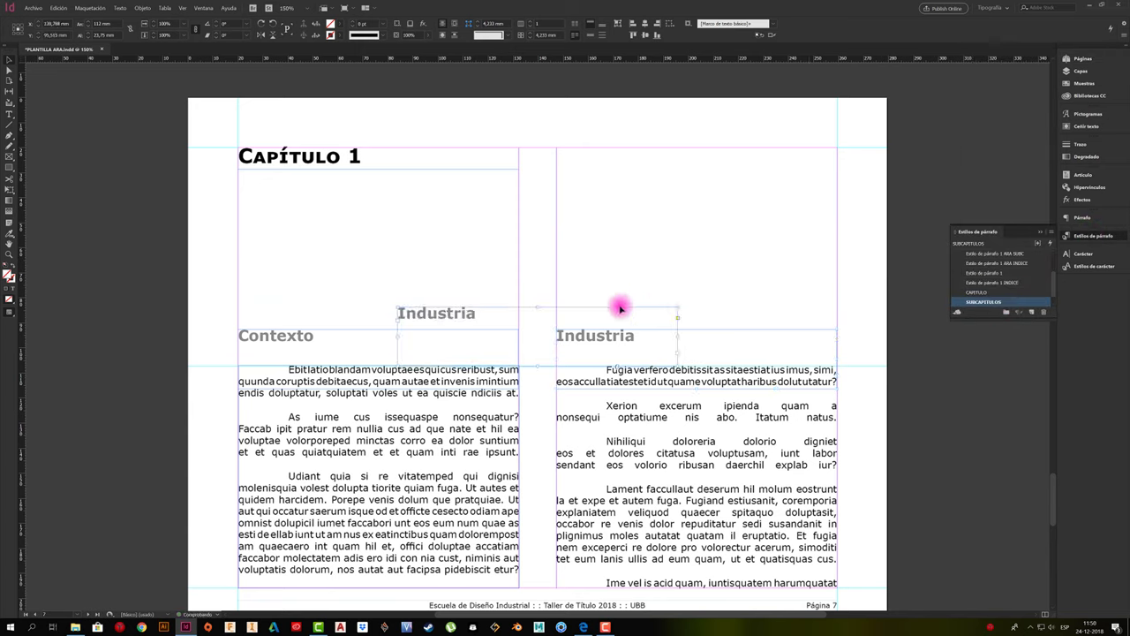
left_click_drag(455, 313, 565, 154)
double_click(616, 157)
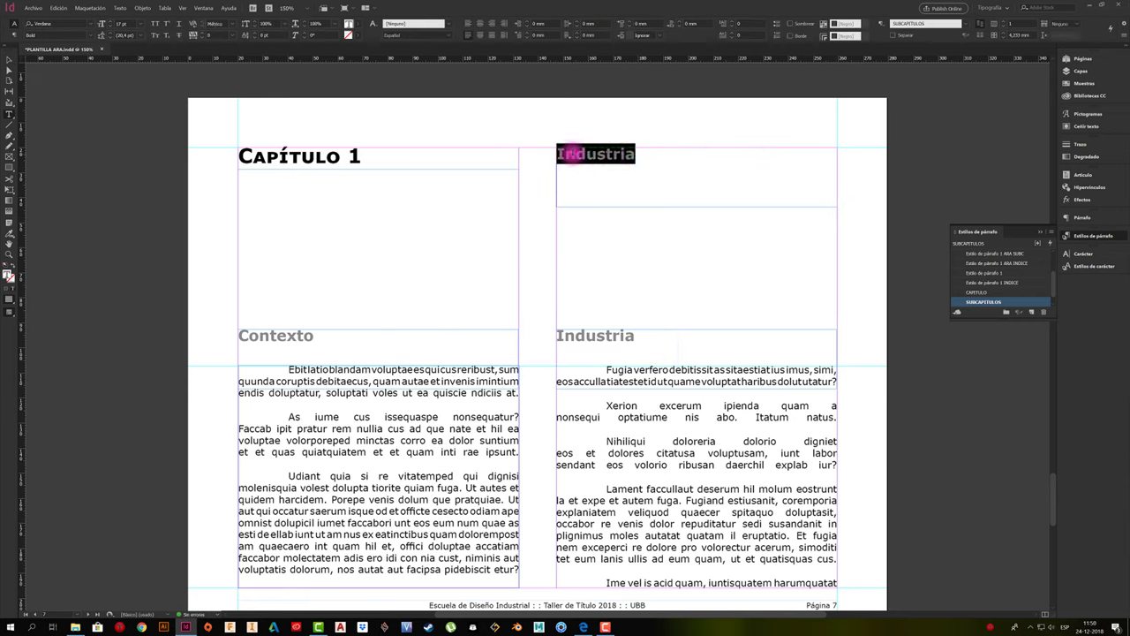
type("Chile")
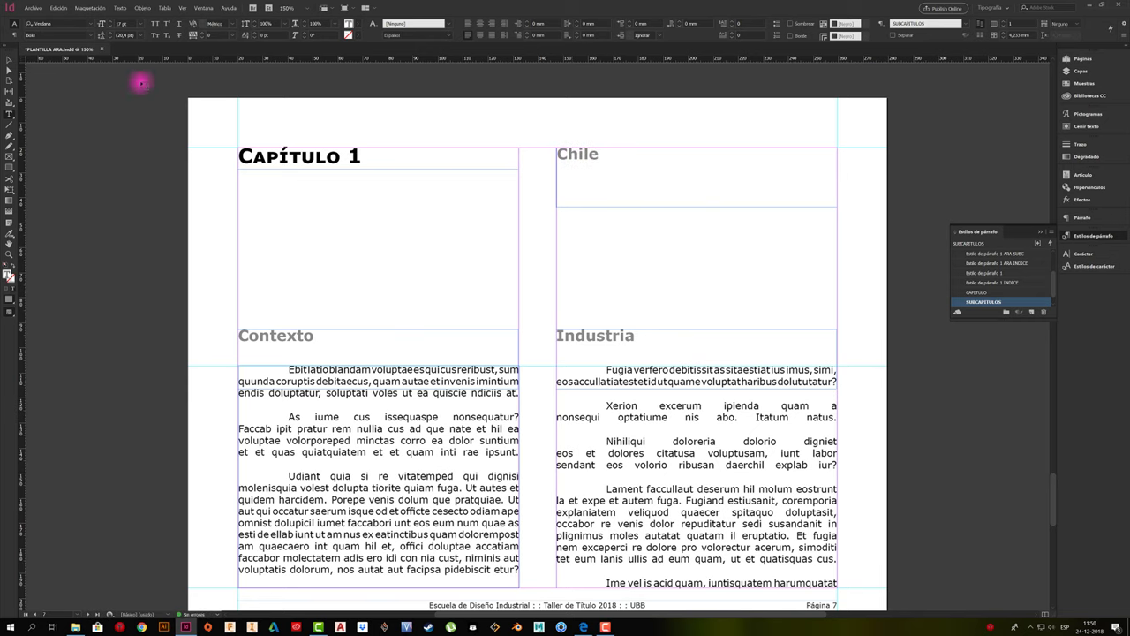
key("Escape")
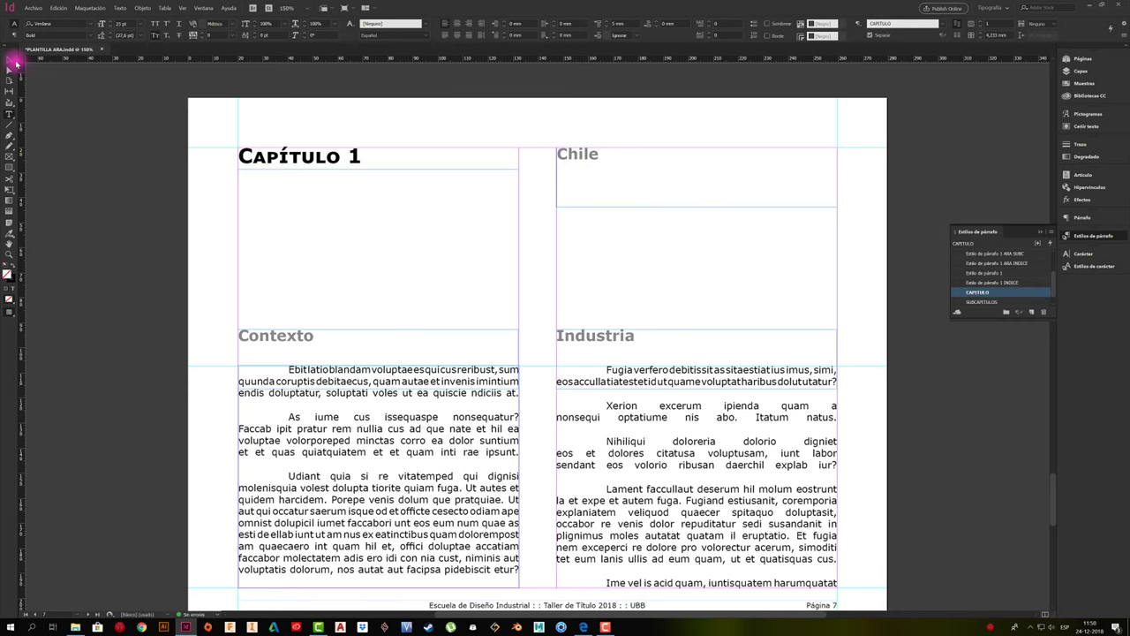
Return to page 4 and update the existing table of contents from the document's current headings.
left_click(1085, 62)
double_click(968, 156)
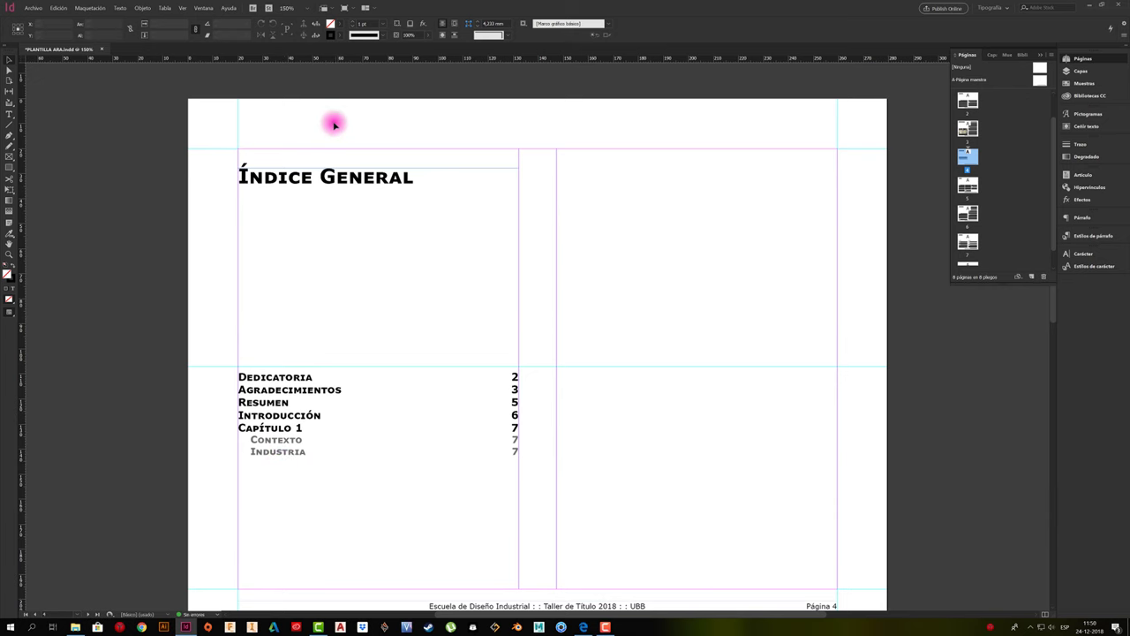
left_click(101, 10)
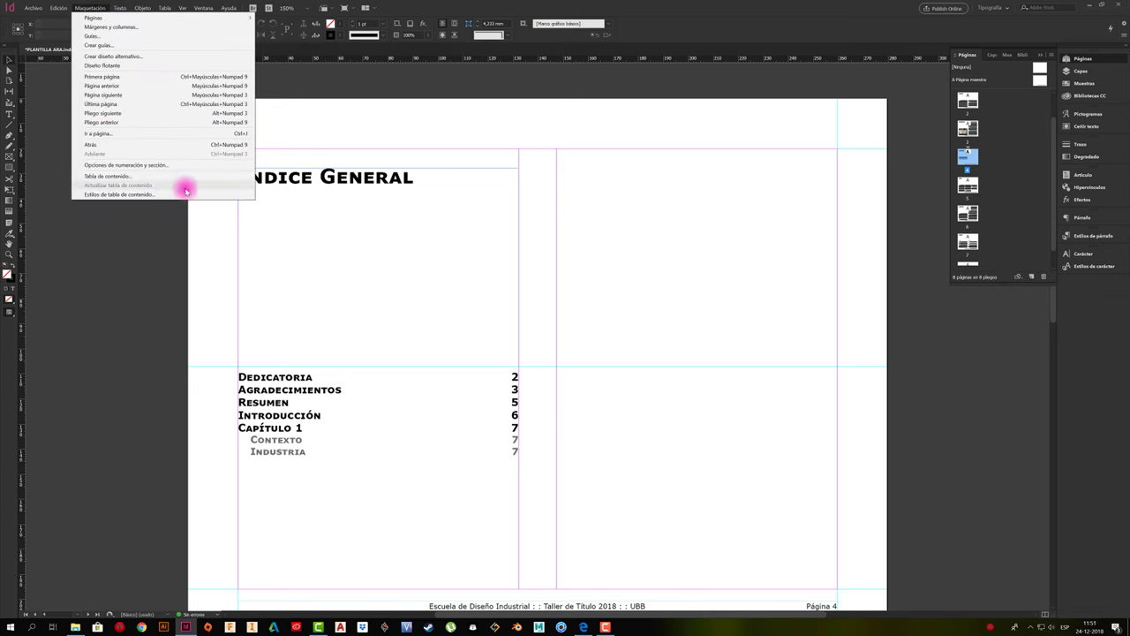
left_click(321, 247)
left_click(281, 386)
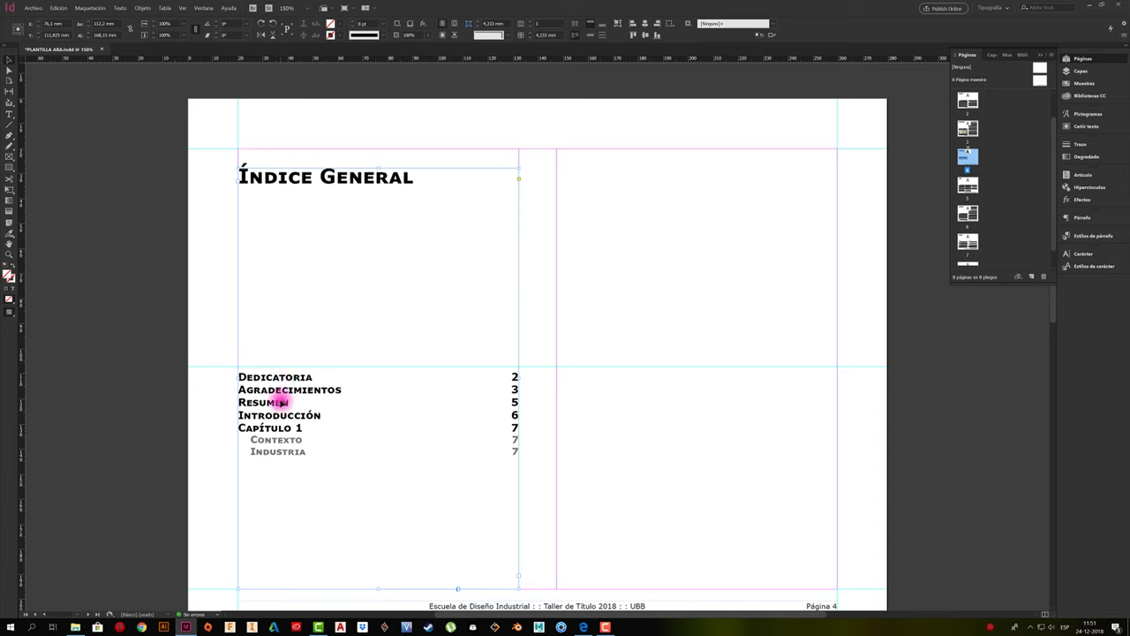
left_click(92, 8)
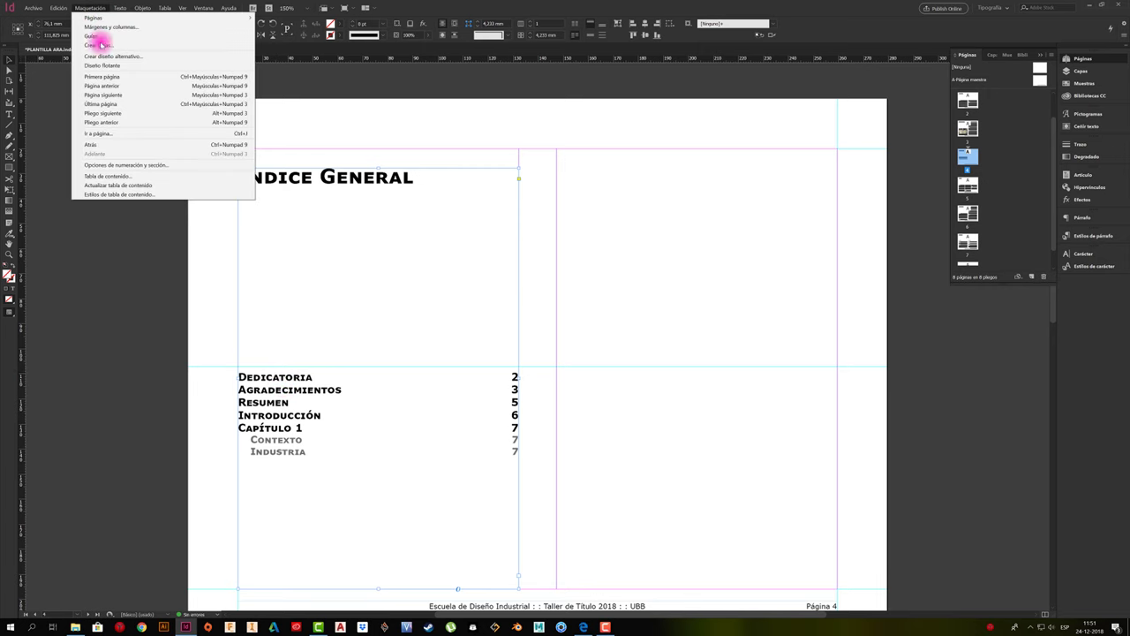
left_click(113, 185)
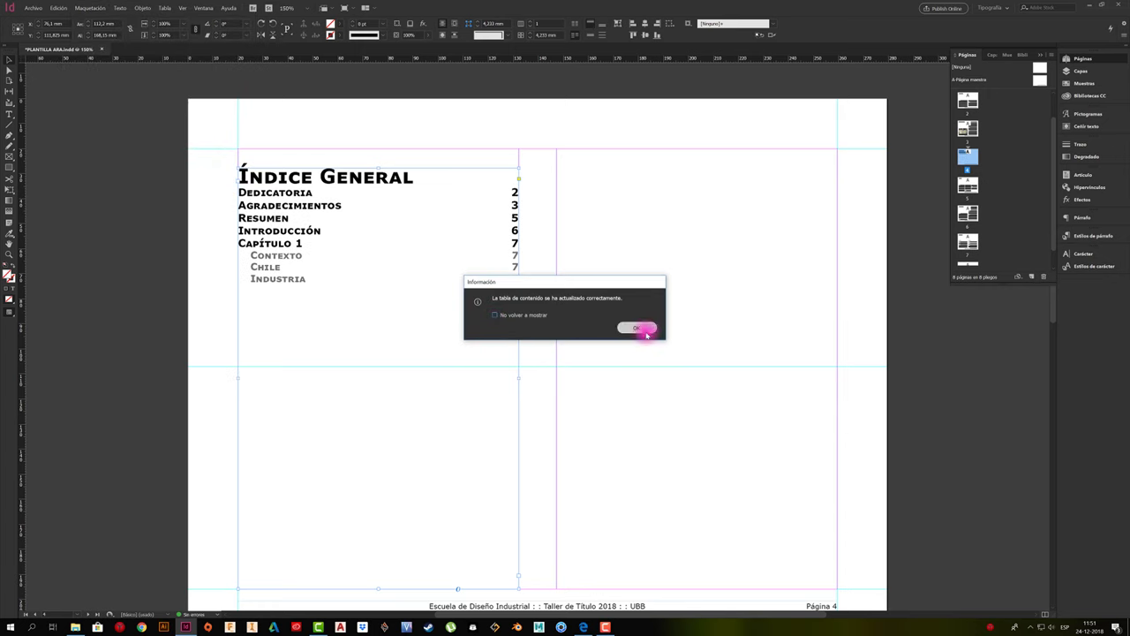
left_click(646, 332)
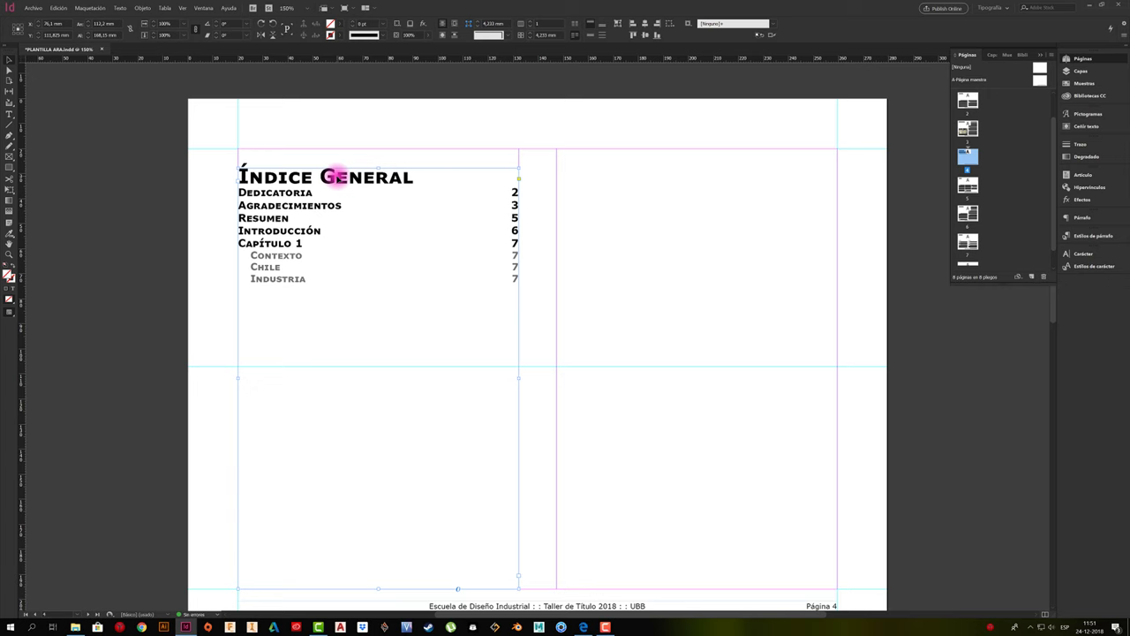
Move the table of contents frame up to the top margin and widen it to about 113 mm, reaching the first column's inner edge.
left_click_drag(334, 177, 335, 157)
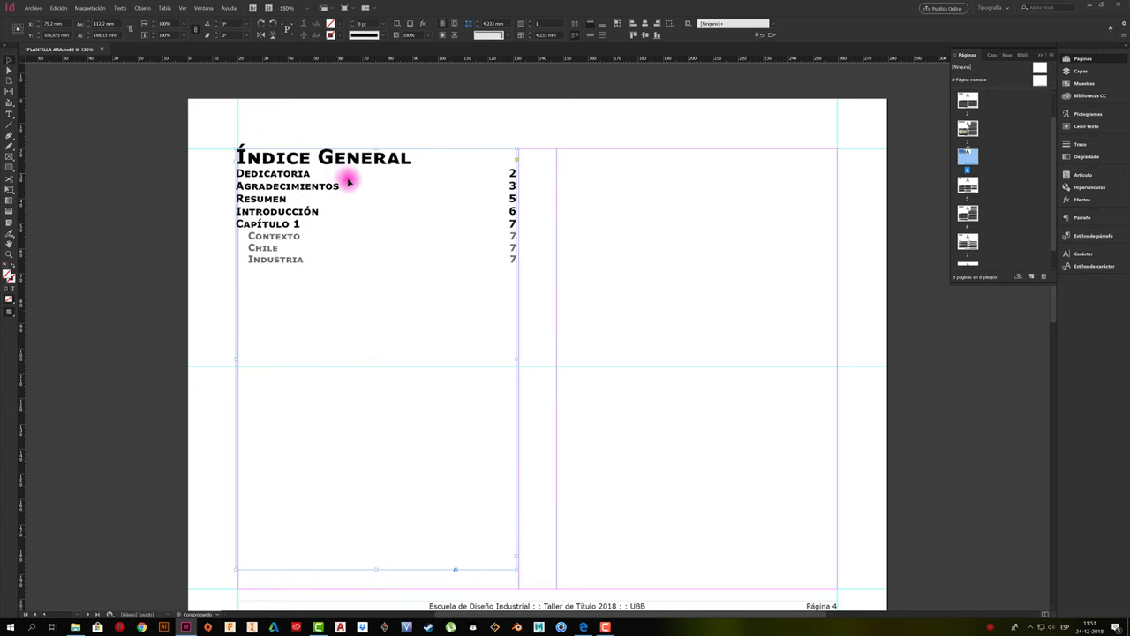
left_click_drag(518, 360, 520, 360)
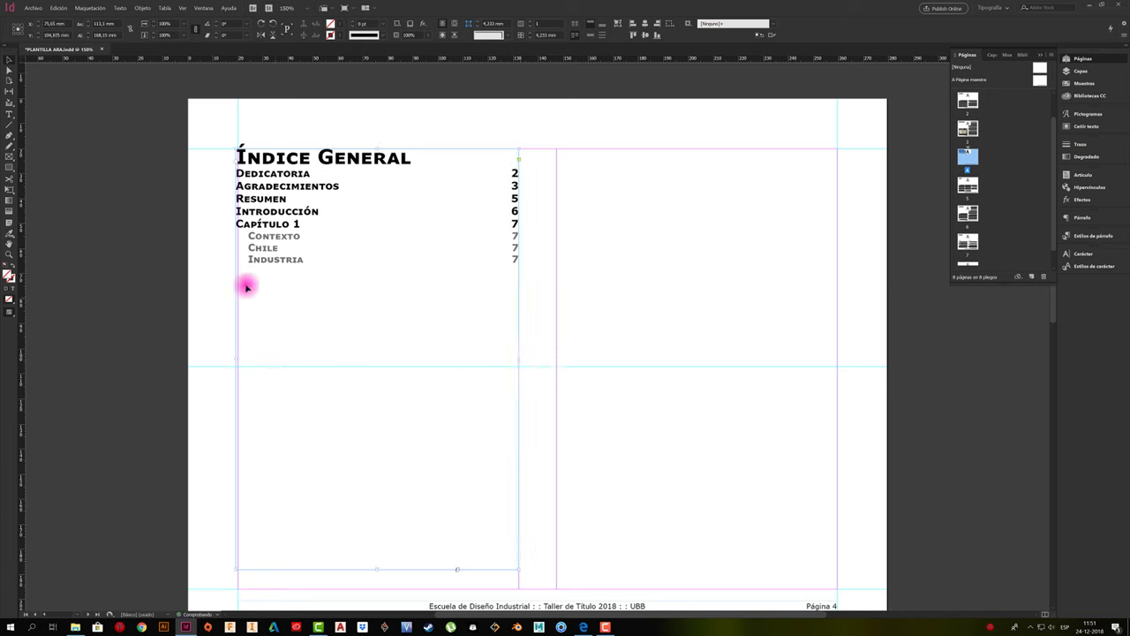
left_click(226, 244)
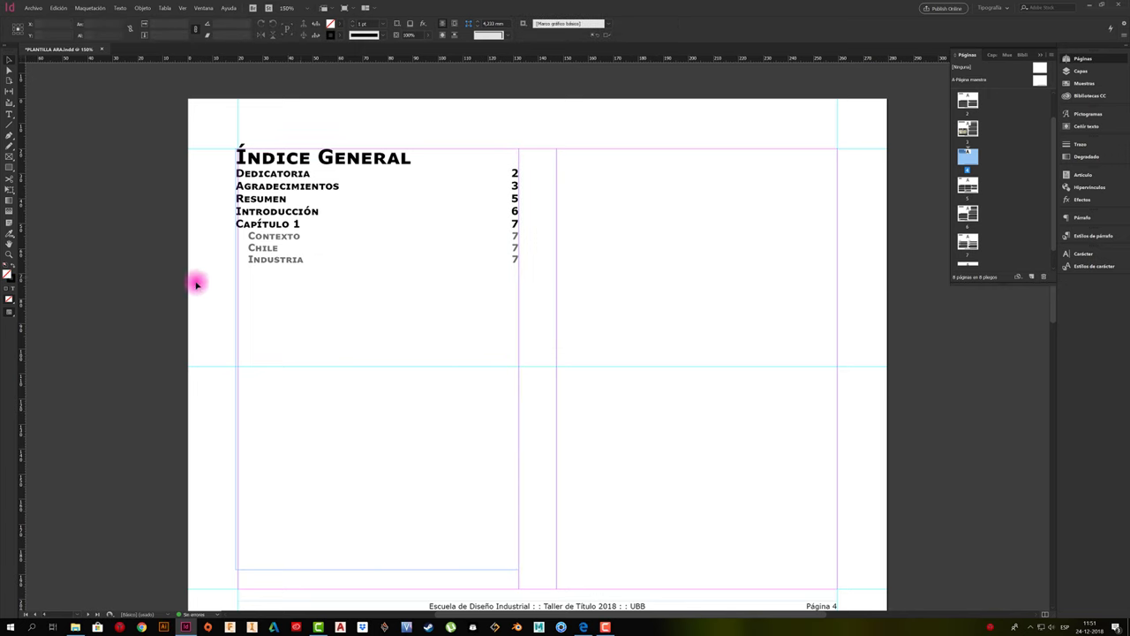
Try to insert a line break after the "Índice General" title to push the entries down the page.
double_click(403, 161)
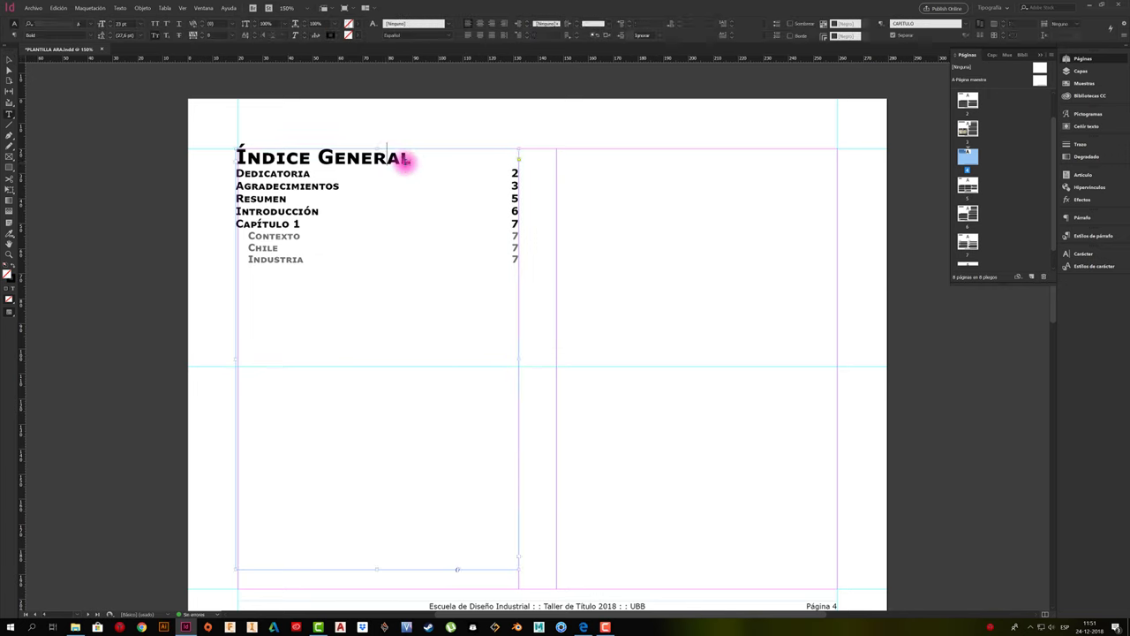
left_click(408, 161)
key("Return")
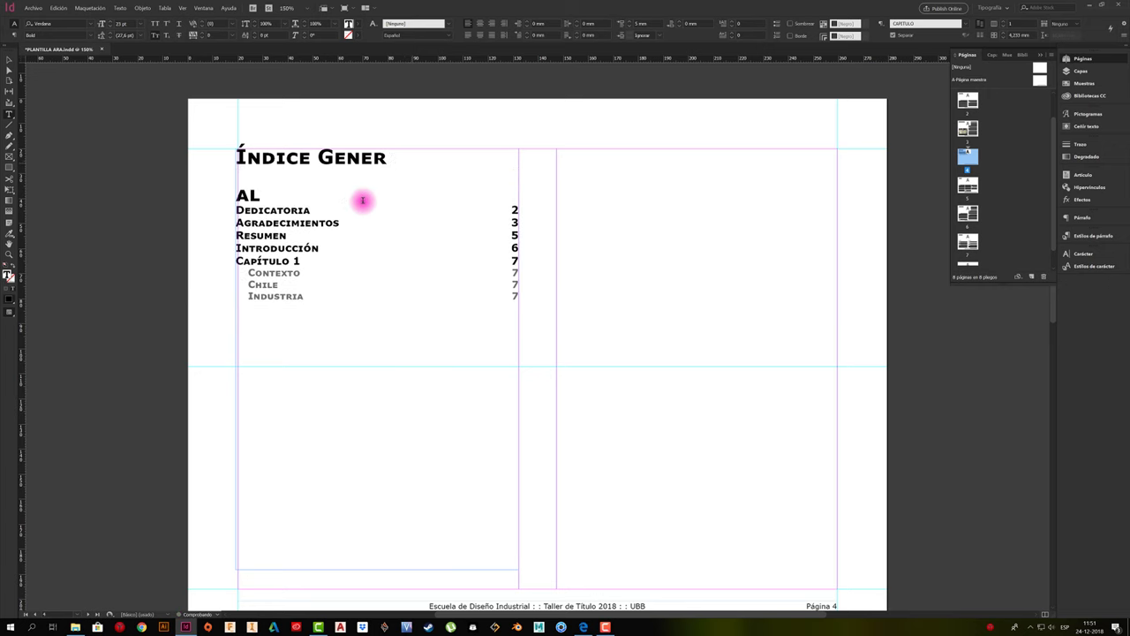